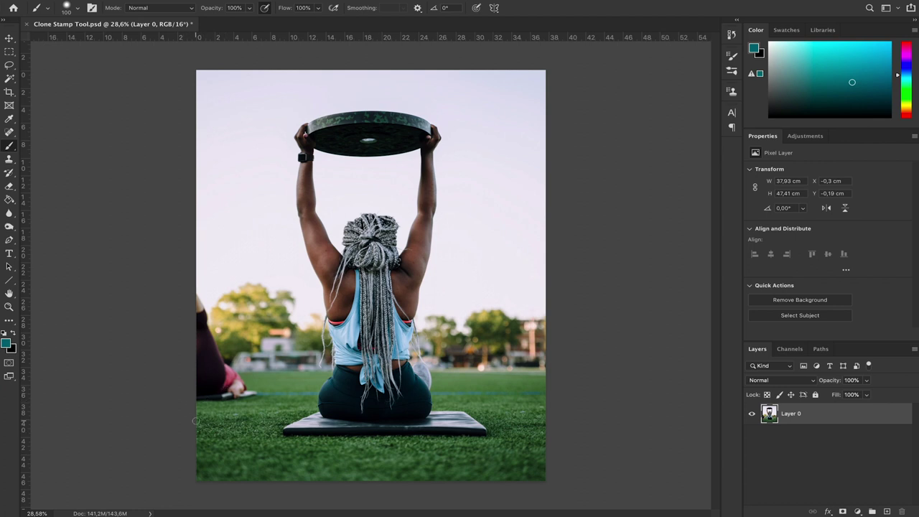
# - Try outlining the person at the photo's left edge with a teal brush stroke and undo it
pyautogui.moveTo(195, 420)
pyautogui.mouseDown()
pyautogui.moveTo(276, 400)
pyautogui.moveTo(261, 325)
pyautogui.moveTo(218, 262)
pyautogui.moveTo(166, 253)
pyautogui.mouseUp()
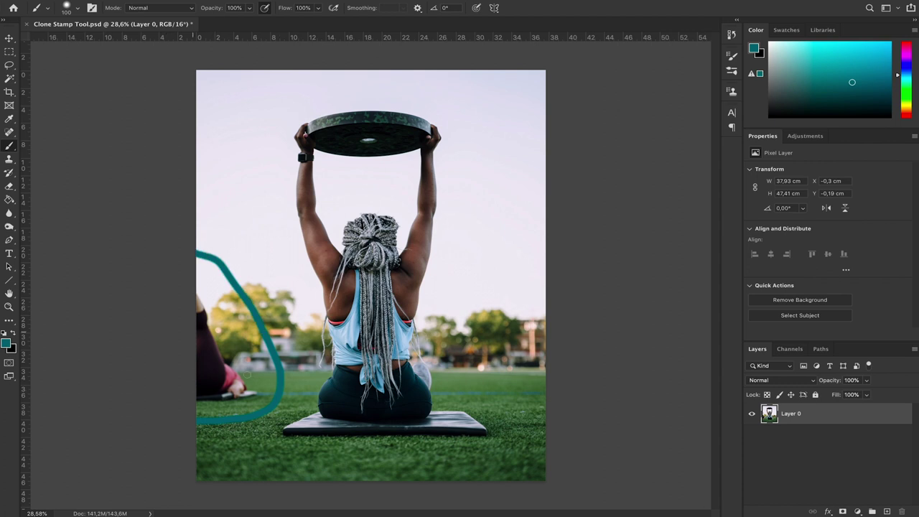
pyautogui.hotkey('ctrl', 'z')
pyautogui.press('v')
pyautogui.click(575, 173)
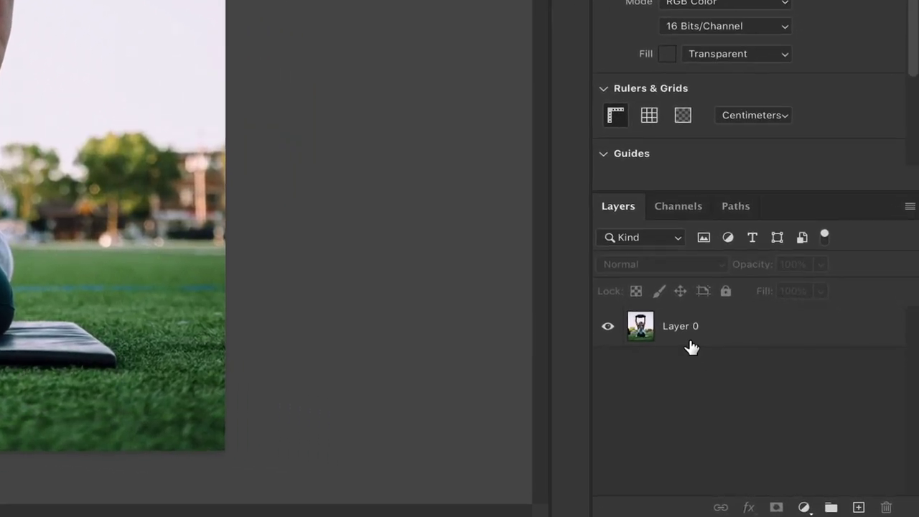
# - Add a new empty layer above Layer 0 to hold the retouching
pyautogui.click(721, 364)
pyautogui.click(697, 441)
pyautogui.click(858, 508)
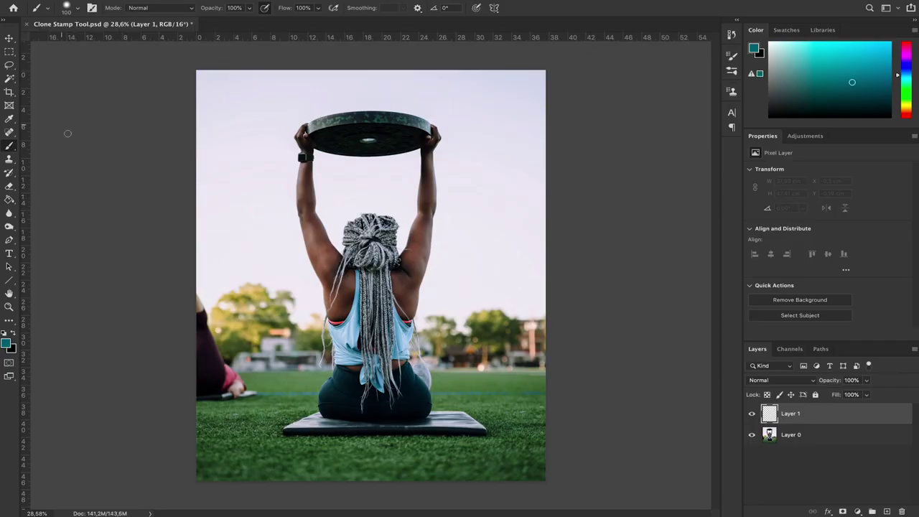
# - Activate the Clone Stamp tool and adjust its brush size to 1044 px
pyautogui.click(9, 160)
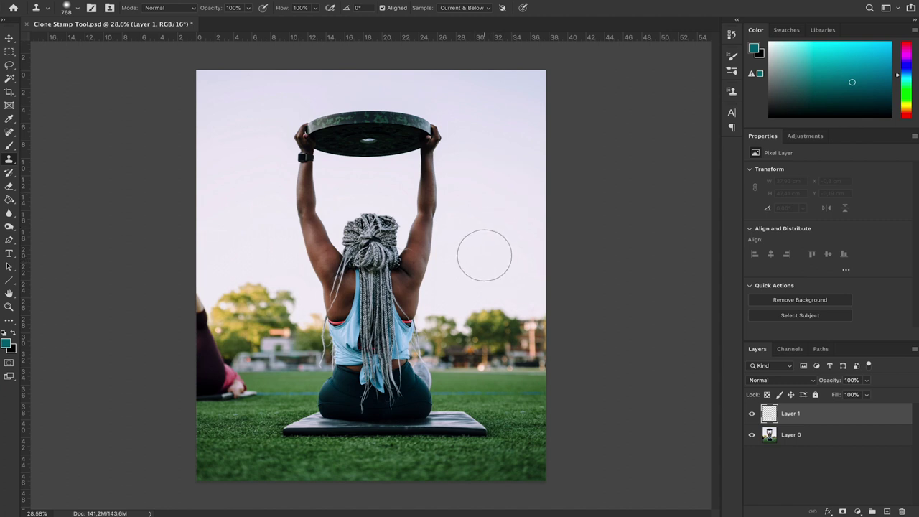
pyautogui.press(']')
pyautogui.press(']')
pyautogui.press(']')
pyautogui.press(']')
pyautogui.press(']')
pyautogui.press('[')
pyautogui.press('[')
pyautogui.press('[')
pyautogui.press('[')
pyautogui.press('[')
pyautogui.press(']')
pyautogui.press(']')
# - Try cloning the raised right forearm into the sky and other parts of the woman onto the background, undoing each stroke
pyautogui.keyDown('alt'); pyautogui.click(428, 189); pyautogui.keyUp('alt')
pyautogui.moveTo(496, 189); pyautogui.dragTo(495, 189)
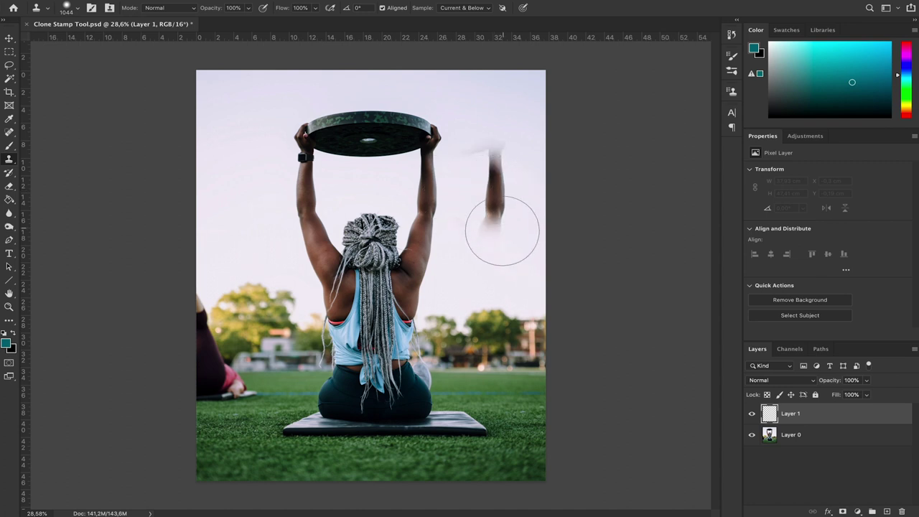
pyautogui.press('super+z')
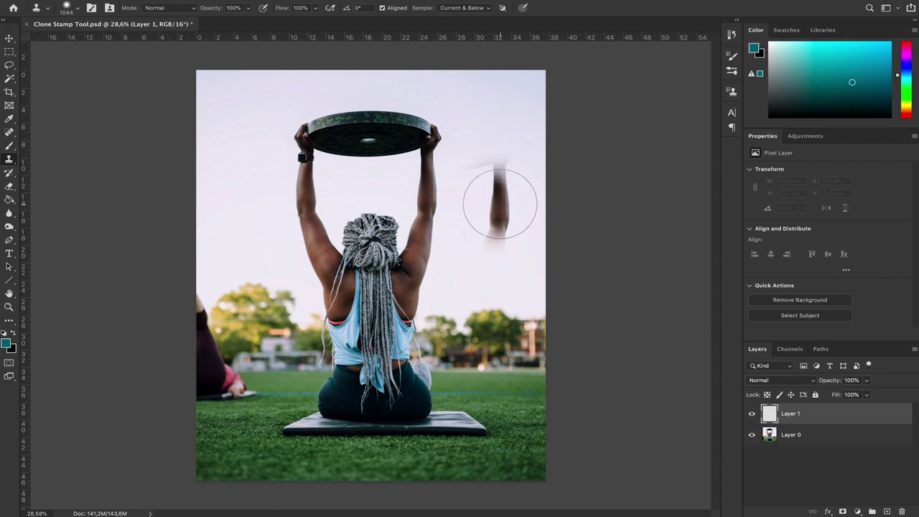
pyautogui.moveTo(496, 206)
pyautogui.mouseDown()
pyautogui.moveTo(492, 251)
pyautogui.moveTo(496, 124)
pyautogui.moveTo(517, 396)
pyautogui.moveTo(526, 152)
pyautogui.moveTo(474, 111)
pyautogui.moveTo(457, 257)
pyautogui.moveTo(461, 391)
pyautogui.mouseUp()
pyautogui.press('super+z')
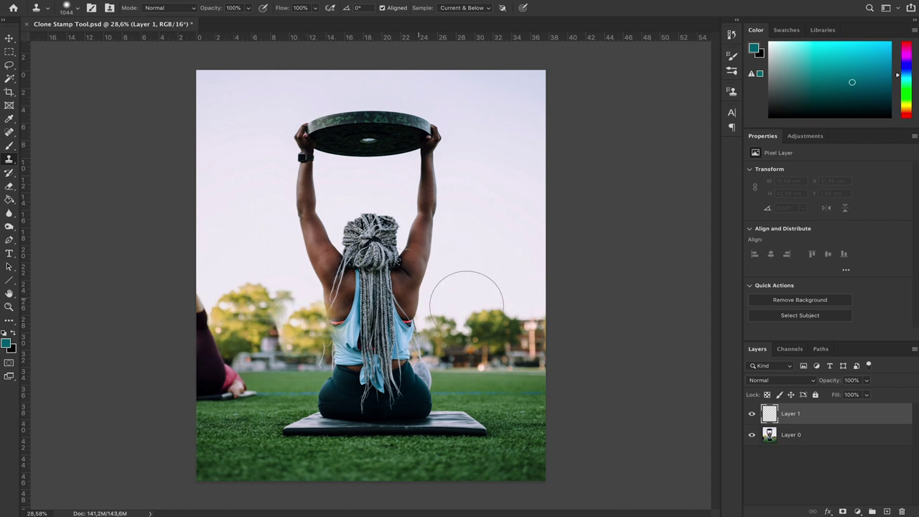
pyautogui.moveTo(465, 296); pyautogui.dragTo(480, 308)
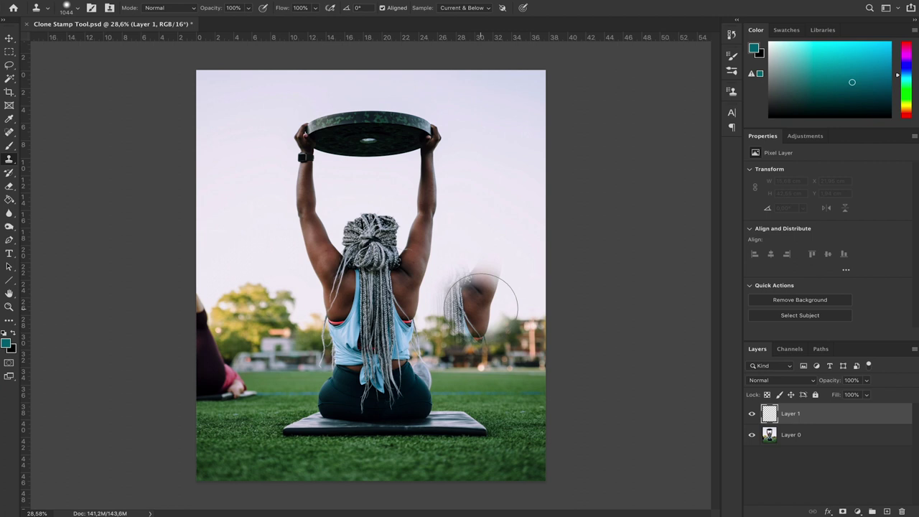
pyautogui.hotkey('ctrl', 'z')
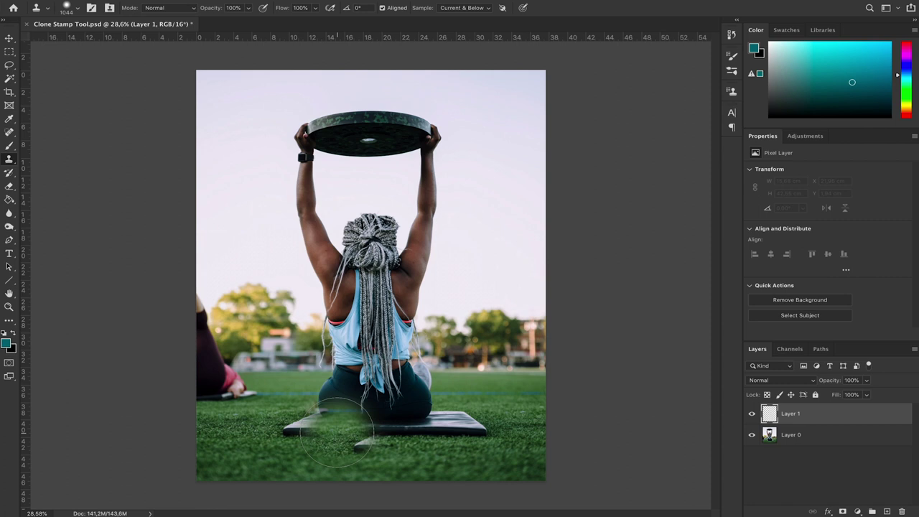
# - Undo the cloned grass over the exercise mat and reduce the clone brush to 173 px
pyautogui.press(']')
pyautogui.press(']')
pyautogui.press(']')
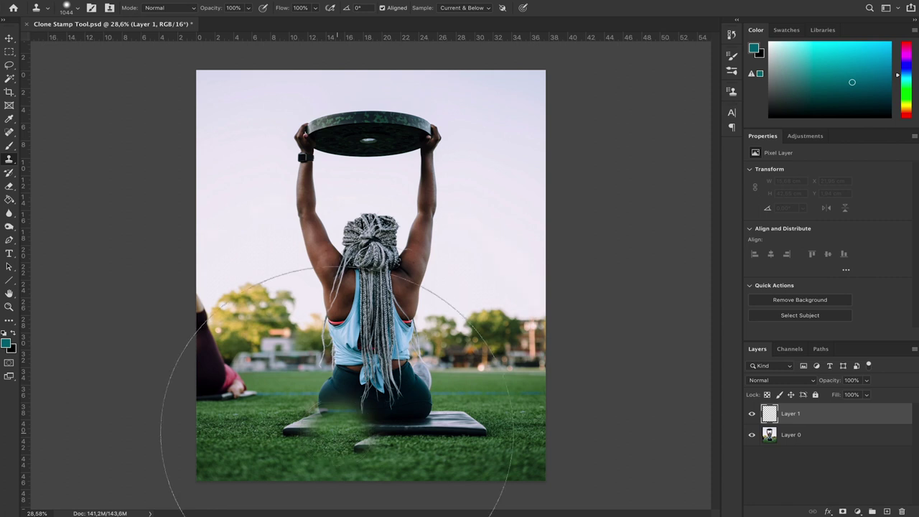
pyautogui.hotkey('ctrl', 'z')
pyautogui.press('[')
pyautogui.press('[')
pyautogui.press('[')
pyautogui.press('[')
pyautogui.press('[')
pyautogui.press('[')
pyautogui.press('[')
pyautogui.press(']')
pyautogui.press(']')
pyautogui.press(']')
pyautogui.press(']')
pyautogui.press('[')
pyautogui.press('[')
pyautogui.press('[')
pyautogui.press('[')
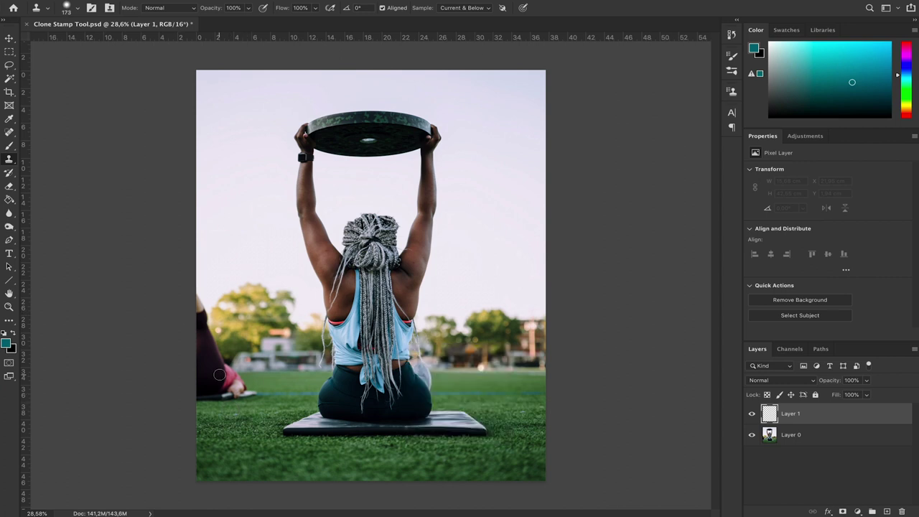
# - Examine the Clone Stamp brush's size and hardness settings
pyautogui.scroll(5, 220, 375)
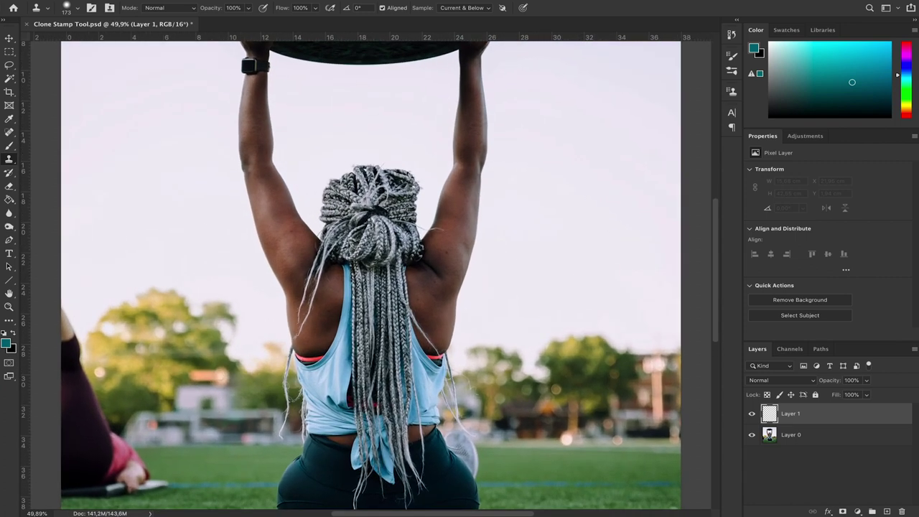
pyautogui.scroll(-3, 220, 375)
pyautogui.hscroll(-2, 220, 375)
pyautogui.scroll(-1, 220, 374)
pyautogui.hscroll(1, 219, 375)
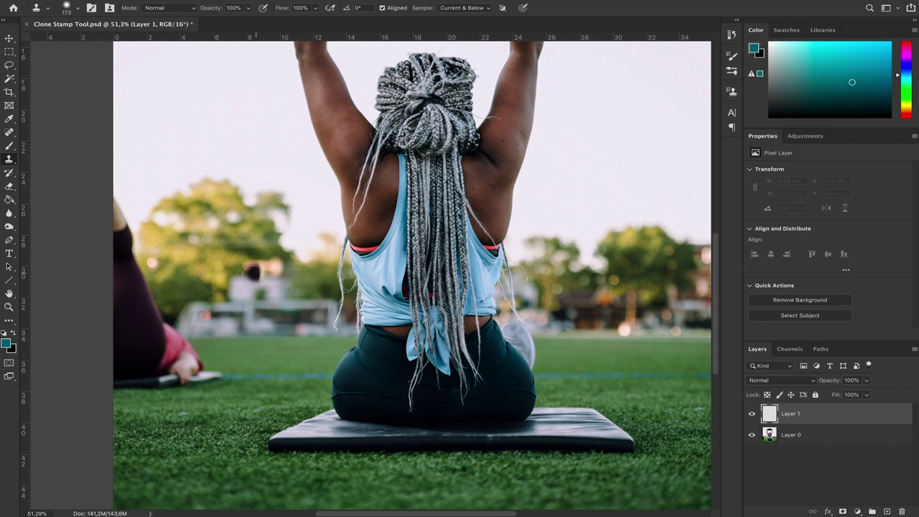
pyautogui.click(78, 9)
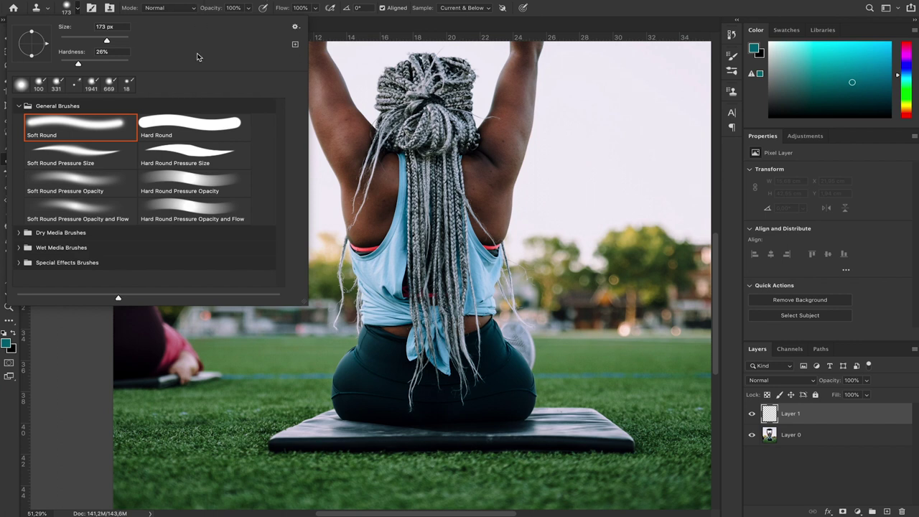
pyautogui.click(117, 3)
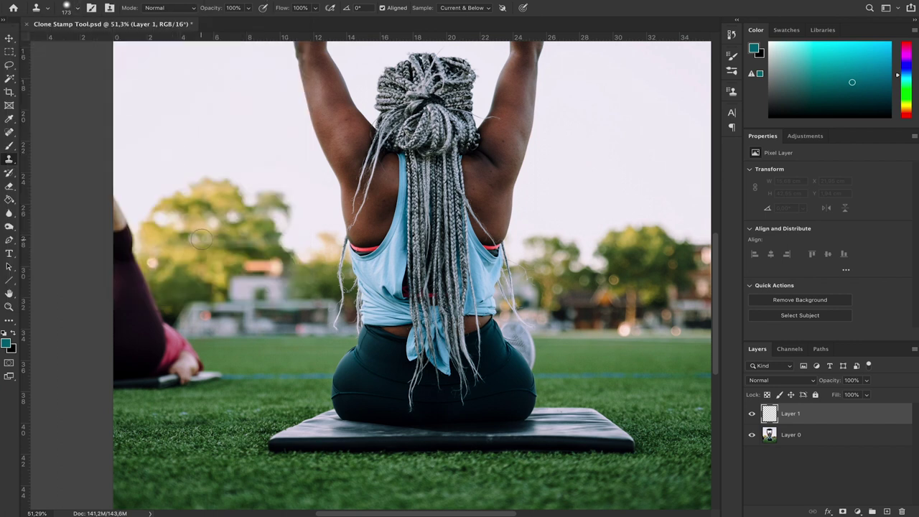
# - Try stamping the background person's dark leggings and pink sleeve onto the open grass, undoing each stamp
pyautogui.scroll(3, 222, 390)
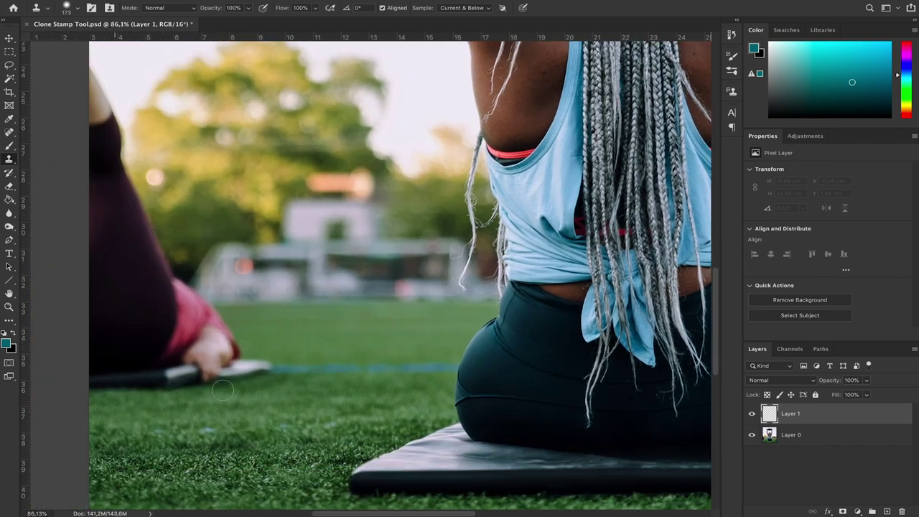
pyautogui.scroll(-2, 223, 390)
pyautogui.click(359, 359)
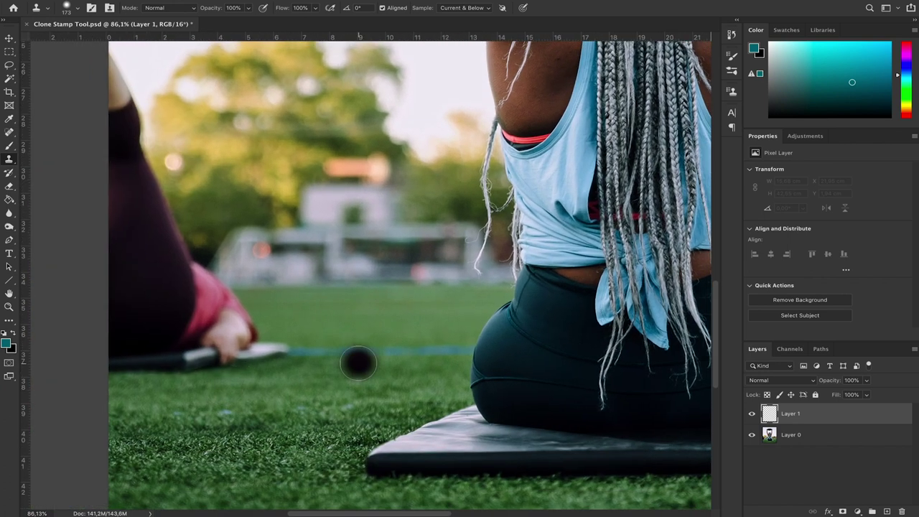
pyautogui.scroll(-1, 359, 361)
pyautogui.scroll(-3, 358, 363)
pyautogui.hscroll(2, 359, 363)
pyautogui.scroll(1, 358, 363)
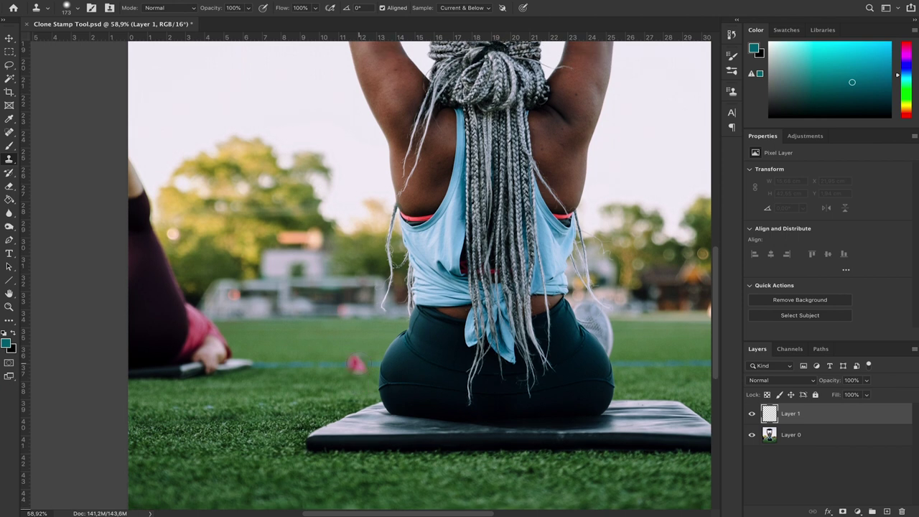
pyautogui.hotkey('ctrl', 'z')
pyautogui.click(292, 373)
pyautogui.hotkey('ctrl', 'z')
pyautogui.click(299, 366)
pyautogui.hotkey('ctrl', 'z')
pyautogui.click(292, 373)
pyautogui.scroll(5, 291, 374)
pyautogui.hotkey('ctrl', 'z')
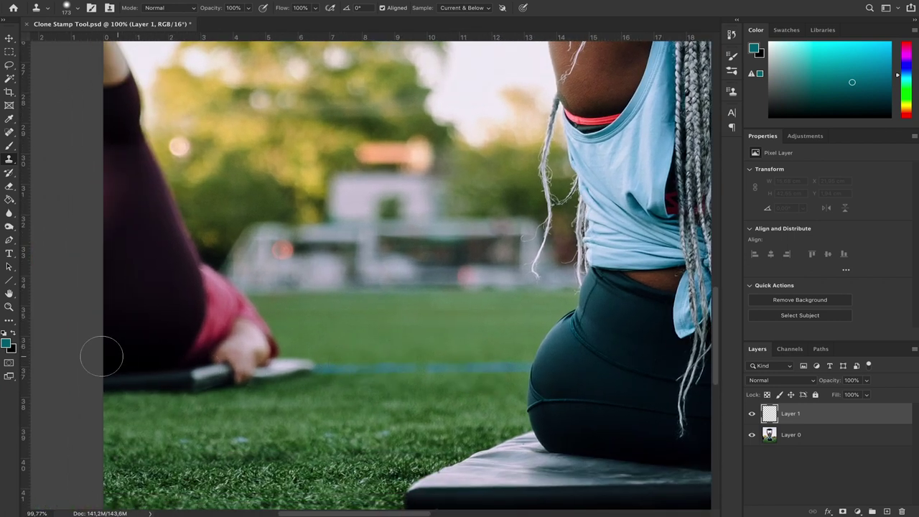
# - Try a clone stamp at the base of the blurred building and further stamps on the distant grass, undoing them
pyautogui.click(452, 276)
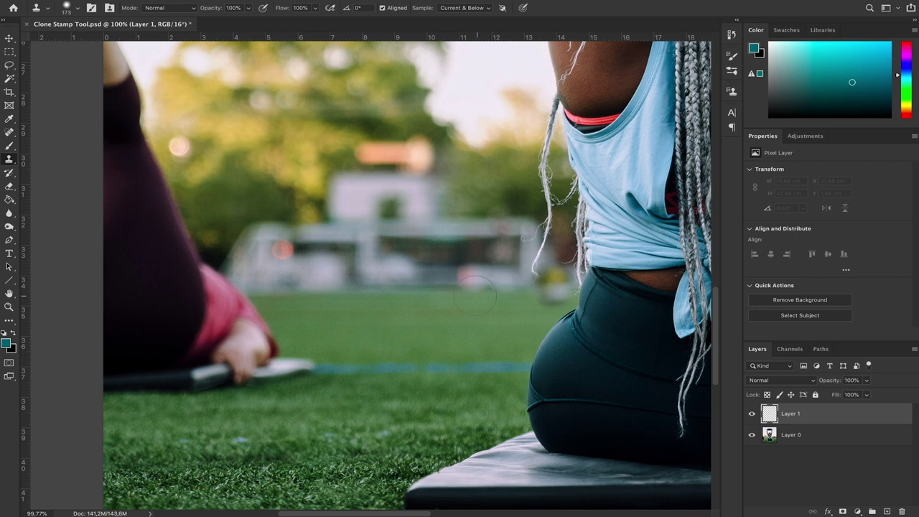
pyautogui.scroll(-5, 555, 284)
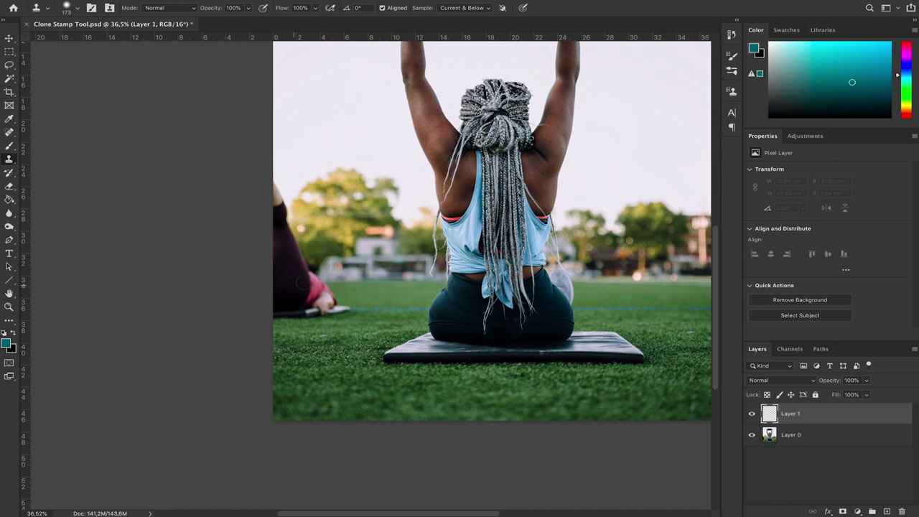
pyautogui.scroll(5, 345, 287)
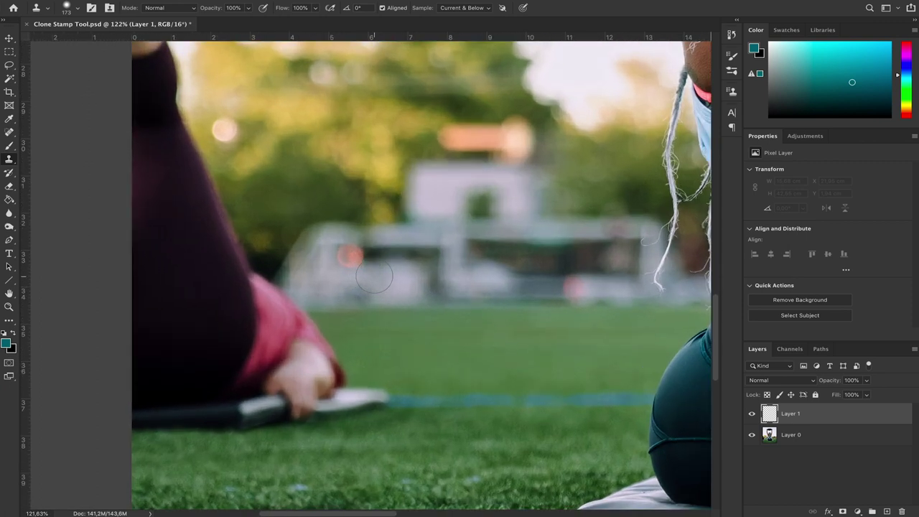
pyautogui.scroll(3, 374, 276)
pyautogui.hscroll(-2, 374, 276)
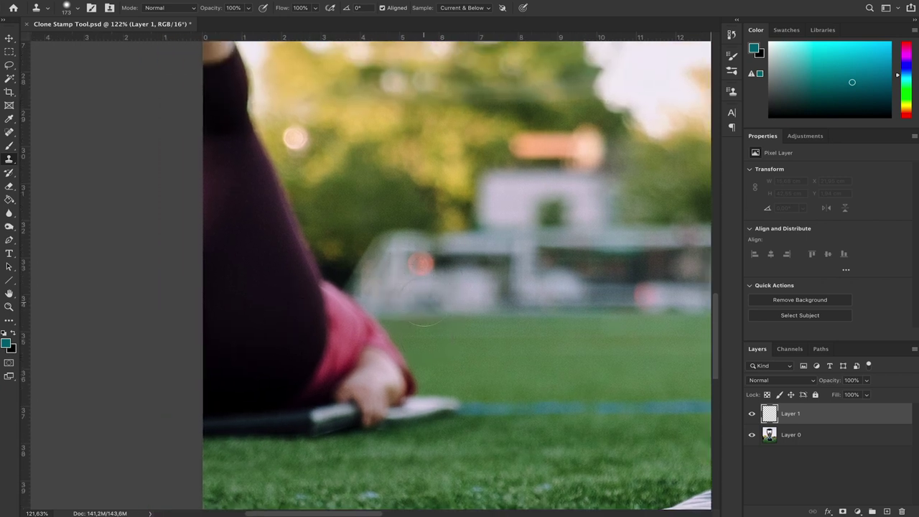
pyautogui.scroll(1, 335, 242)
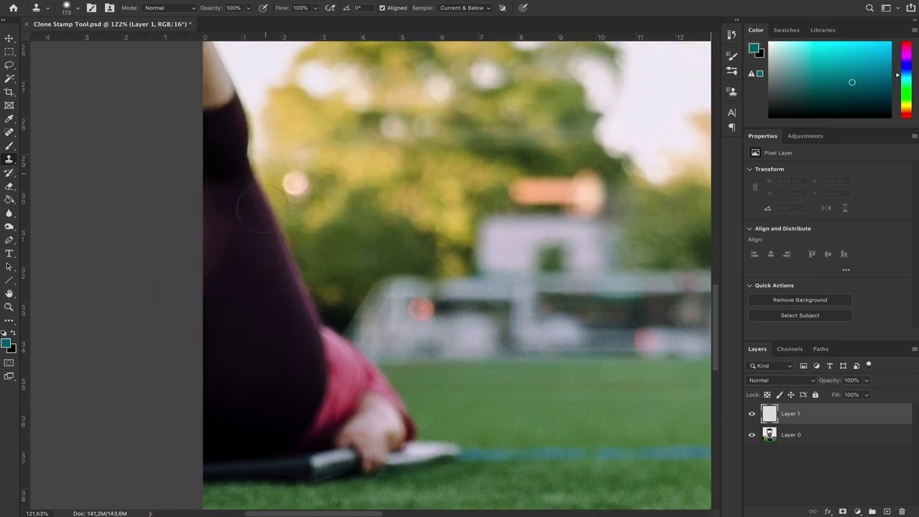
pyautogui.scroll(-3, 425, 108)
pyautogui.hscroll(3, 425, 108)
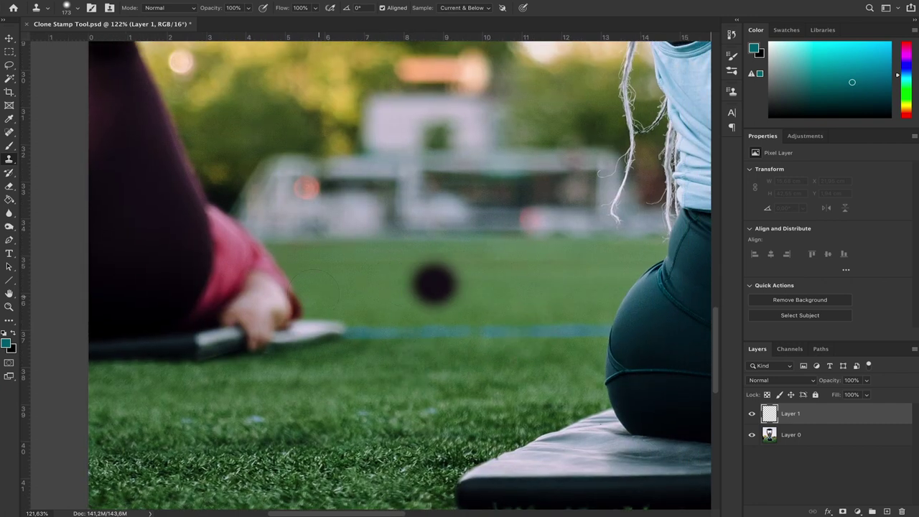
pyautogui.hotkey('ctrl', 'z')
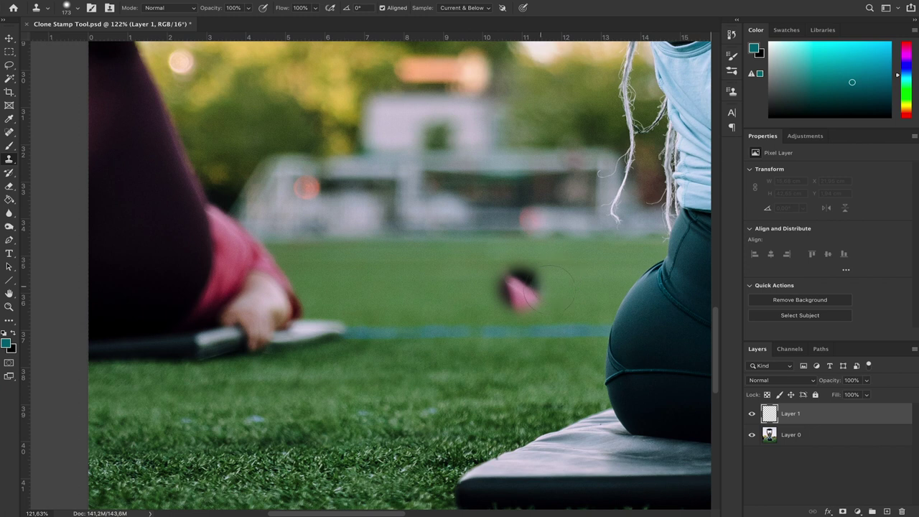
pyautogui.hotkey('ctrl', 'z')
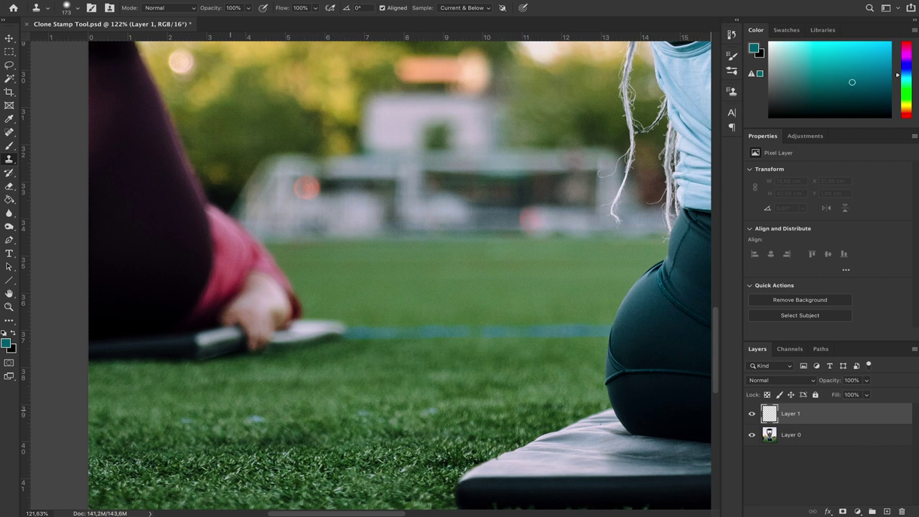
pyautogui.hotkey('ctrl', 'z')
pyautogui.hotkey('ctrl', 'shift', 'z')
# - Sample the grass along the blue line and clone it over the background person's mat, hand and lower leggings, extending the line to the photo's edge
pyautogui.click(481, 324)
pyautogui.scroll(3, 481, 324)
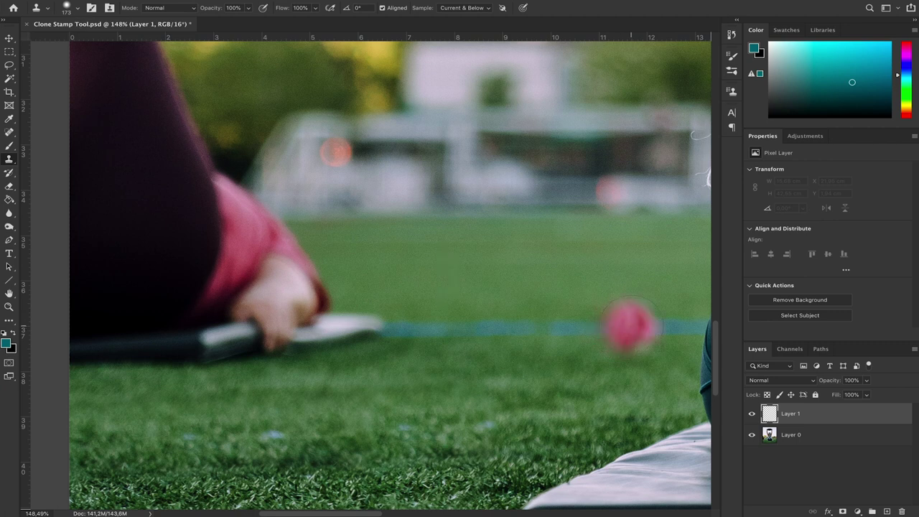
pyautogui.click(632, 325)
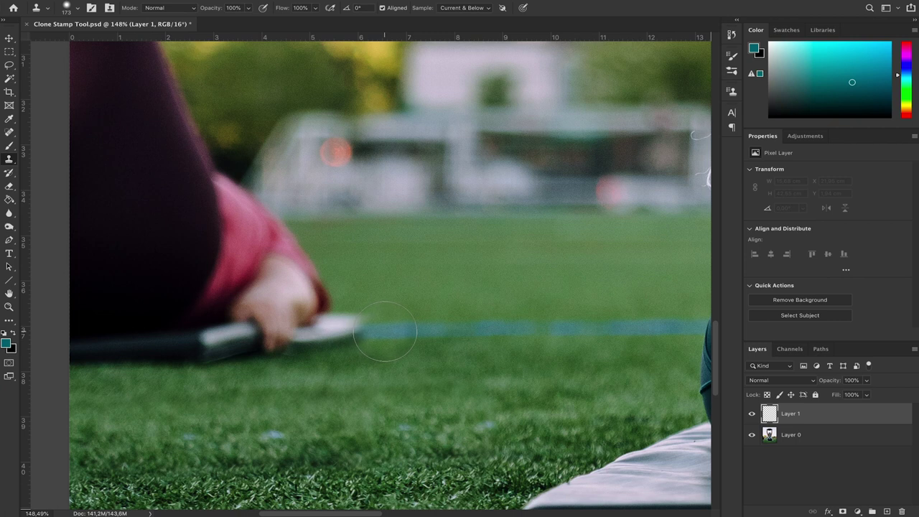
pyautogui.moveTo(385, 331); pyautogui.dragTo(144, 331)
pyautogui.moveTo(398, 351)
pyautogui.mouseDown()
pyautogui.moveTo(84, 337)
pyautogui.moveTo(115, 344)
pyautogui.moveTo(79, 344)
pyautogui.moveTo(93, 354)
pyautogui.mouseUp()
pyautogui.click(123, 341)
pyautogui.click(77, 338)
pyautogui.moveTo(363, 321)
pyautogui.mouseDown()
pyautogui.moveTo(399, 317)
pyautogui.moveTo(305, 306)
pyautogui.moveTo(557, 302)
pyautogui.moveTo(400, 306)
pyautogui.mouseUp()
pyautogui.moveTo(114, 301)
pyautogui.mouseDown()
pyautogui.moveTo(79, 304)
pyautogui.moveTo(294, 301)
pyautogui.mouseUp()
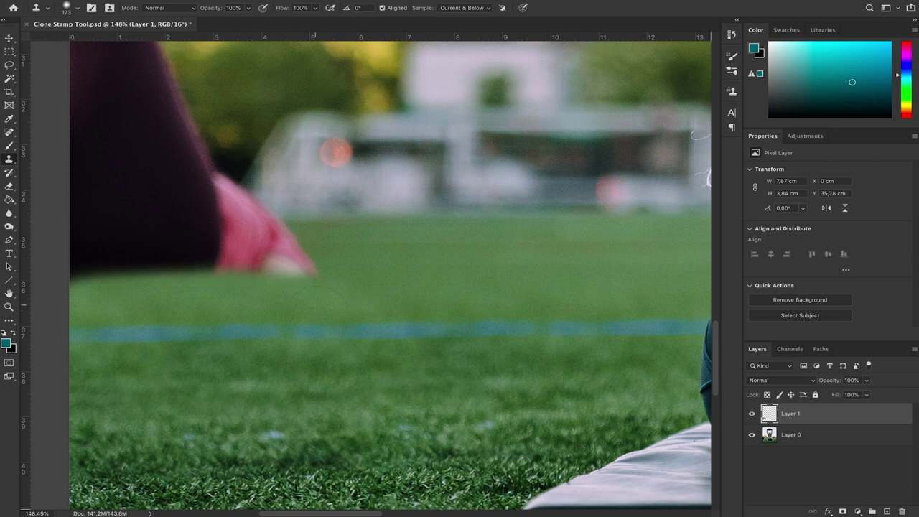
# - Fit the whole photo in view and toggle Layer 1 off and on to compare the retouch with the original
pyautogui.hotkey('ctrl', '0')
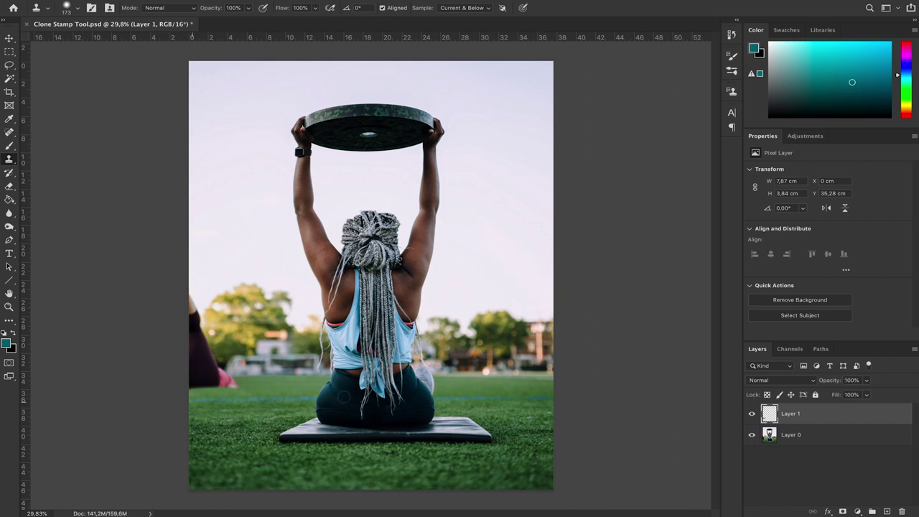
pyautogui.click(753, 416)
pyautogui.click(753, 416)
# - Try clone strokes over the blurred building and the far edge of the grass, undoing the stray stamp
pyautogui.scroll(10, 159, 402)
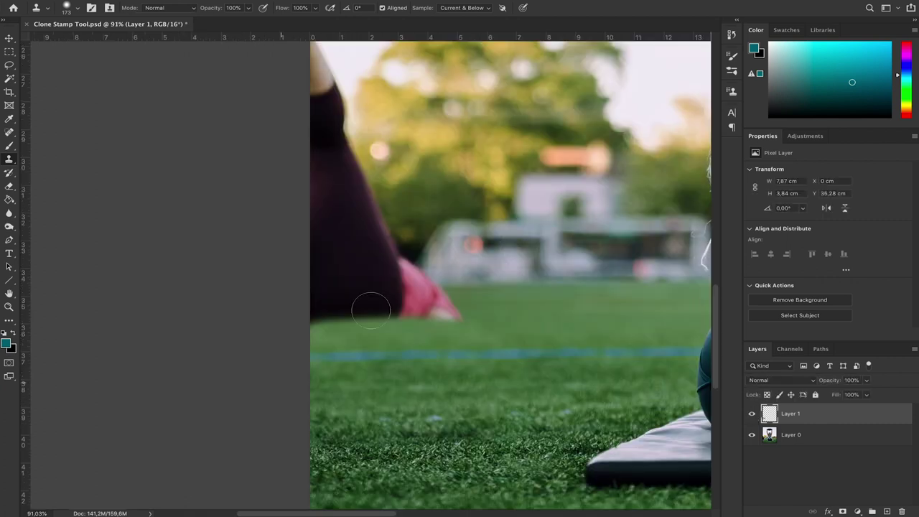
pyautogui.scroll(2, 538, 234)
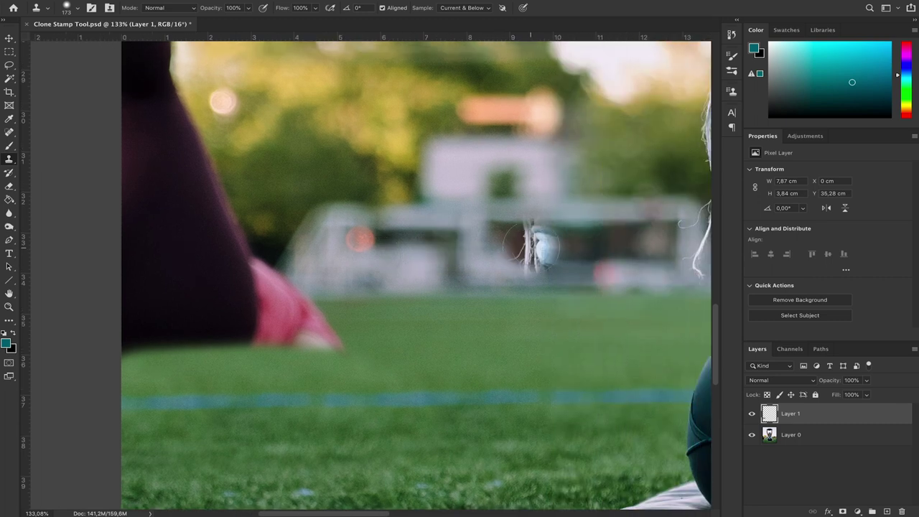
pyautogui.moveTo(527, 247); pyautogui.dragTo(489, 304)
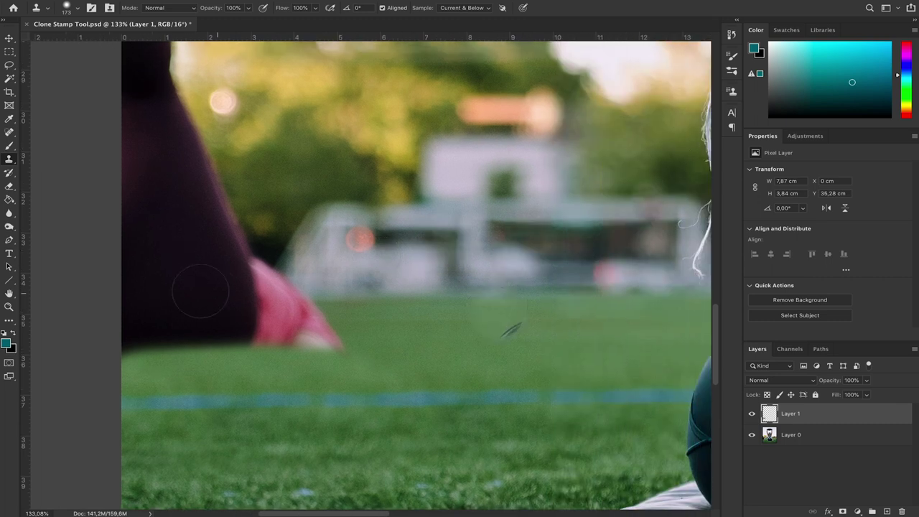
pyautogui.click(674, 219)
pyautogui.hotkey('ctrl', 'z')
pyautogui.click(590, 285)
pyautogui.scroll(-5, 272, 284)
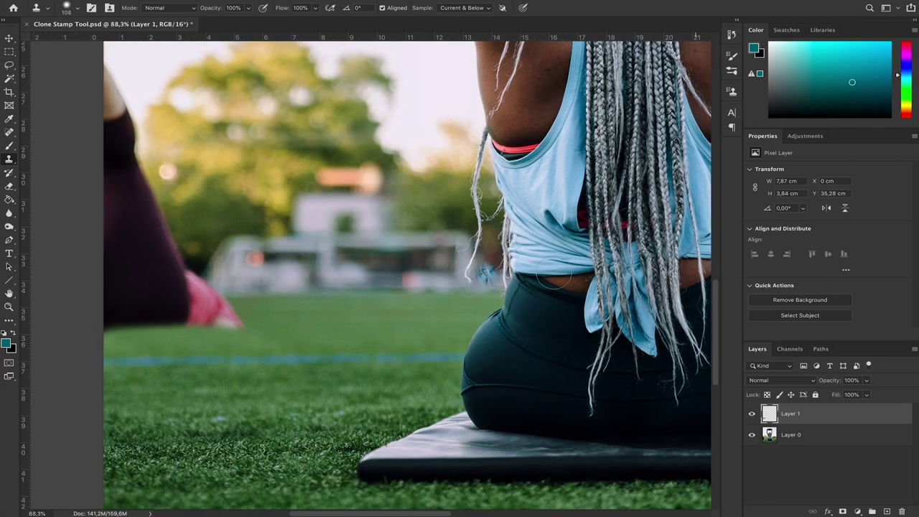
# - Enlarge the clone brush to 125 and clone the building base and grass edge across the person's lower leggings to the photo's edge
pyautogui.scroll(5, 195, 275)
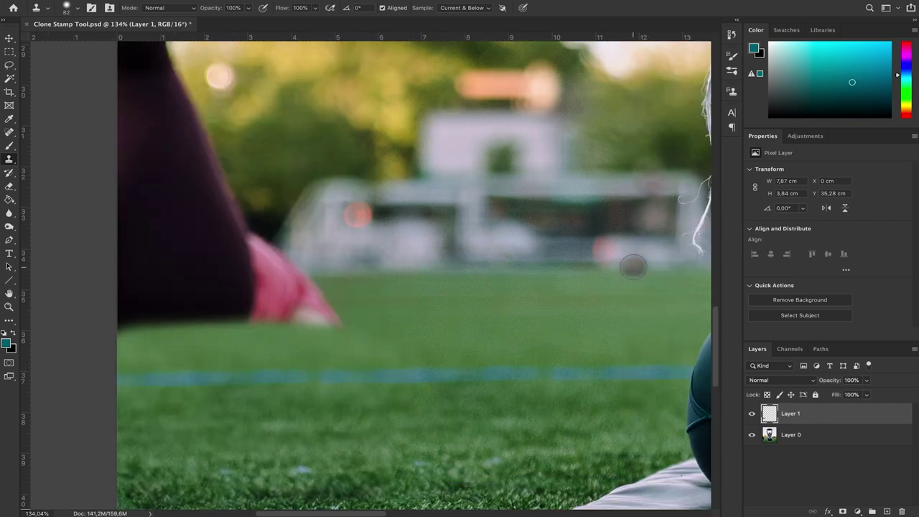
pyautogui.press(']')
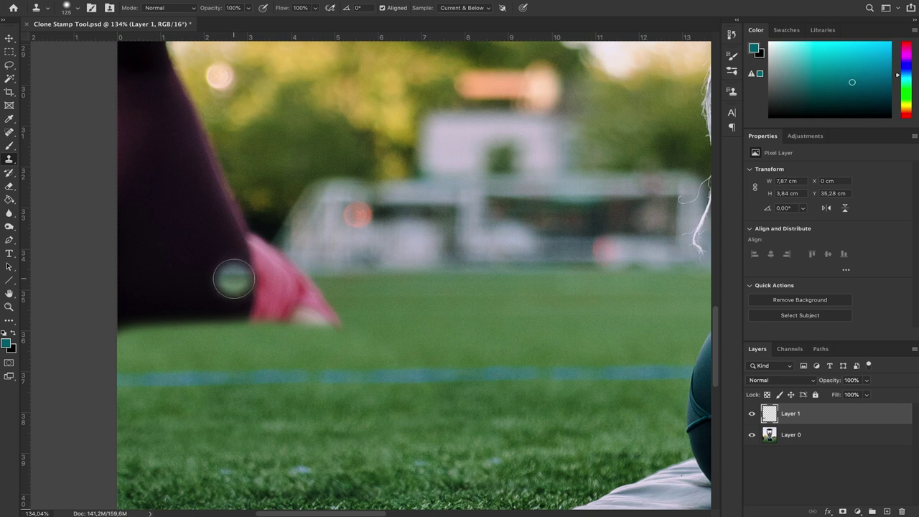
pyautogui.moveTo(232, 277); pyautogui.dragTo(115, 278)
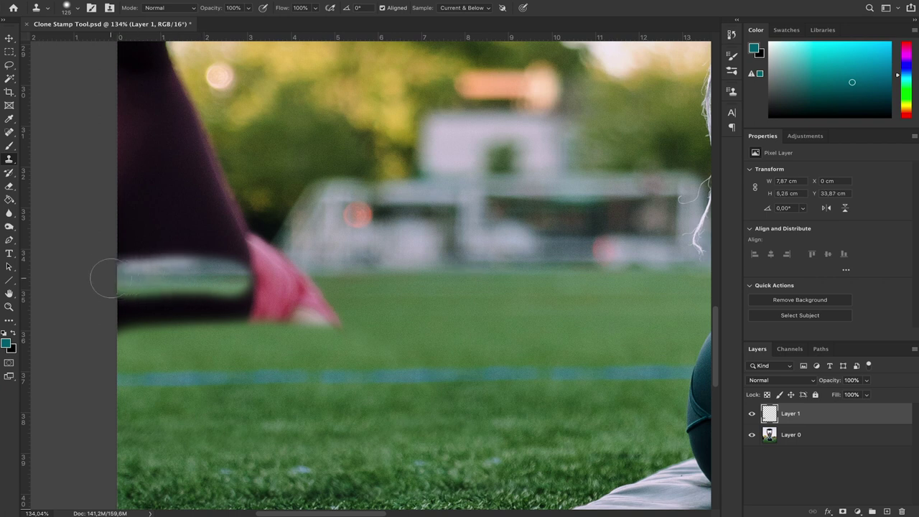
# - Reduce the clone brush to 74 and extend the blurred building's base over the upper part of the person's pink shoe
pyautogui.click(519, 255)
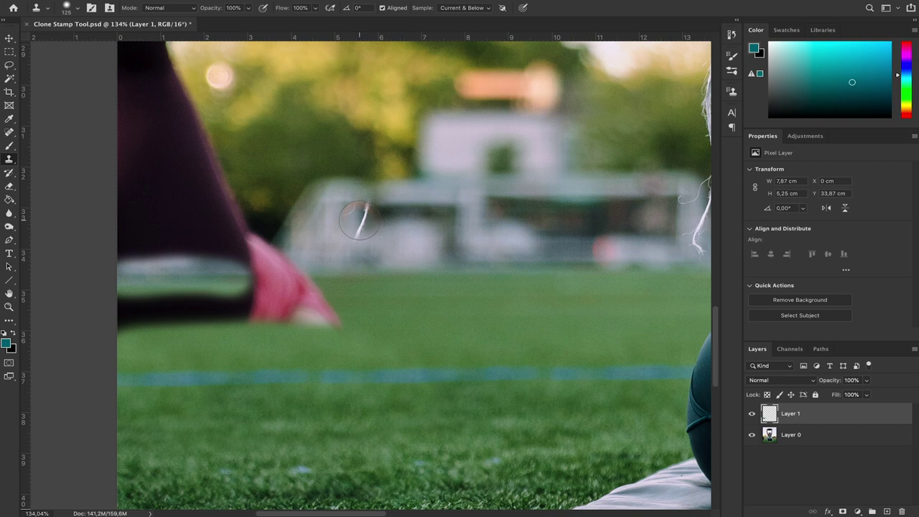
pyautogui.press('[')
pyautogui.press('[')
pyautogui.press('[')
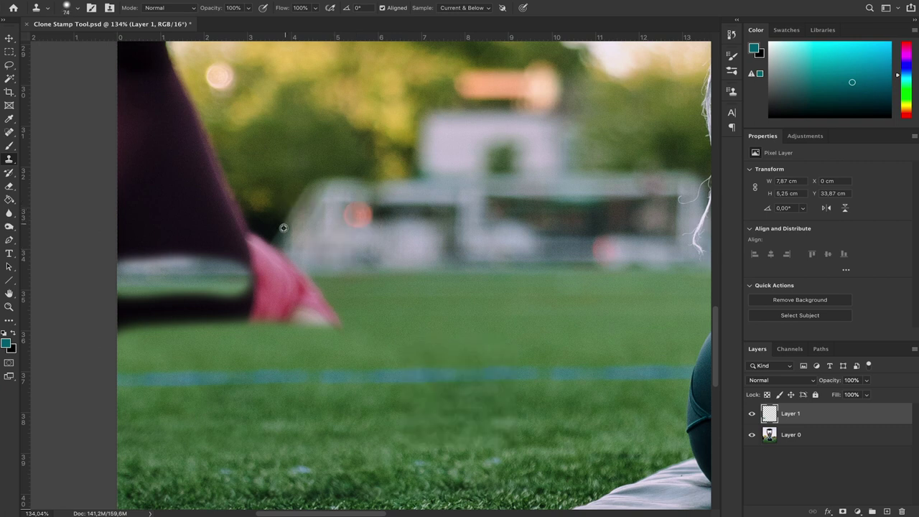
pyautogui.moveTo(280, 229)
pyautogui.mouseDown()
pyautogui.moveTo(259, 262)
pyautogui.moveTo(284, 243)
pyautogui.moveTo(273, 263)
pyautogui.moveTo(278, 268)
pyautogui.moveTo(308, 264)
pyautogui.moveTo(268, 261)
pyautogui.moveTo(331, 259)
pyautogui.mouseUp()
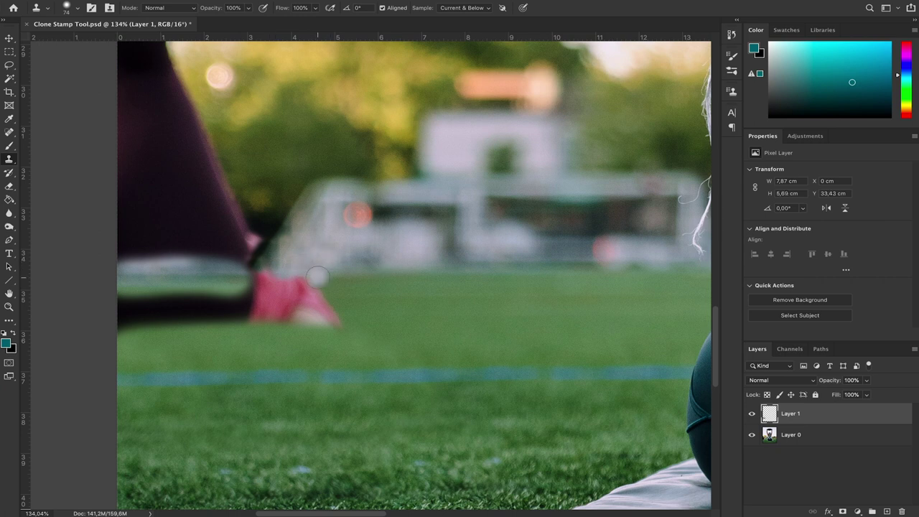
# - Enlarge the clone brush to 143 and clone distant grass over the pink shoe and the remaining dark strip of leg
pyautogui.hscroll(-4, 462, 383)
pyautogui.scroll(1, 462, 383)
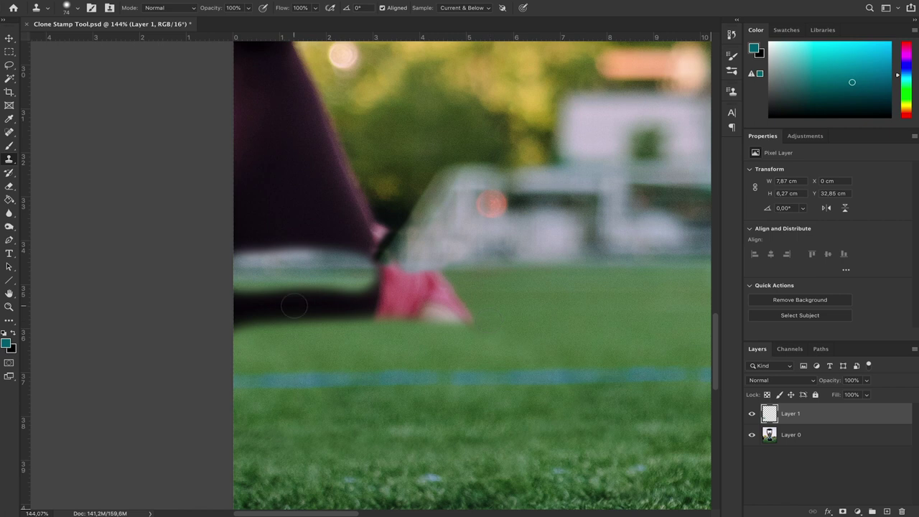
pyautogui.hscroll(5, 480, 293)
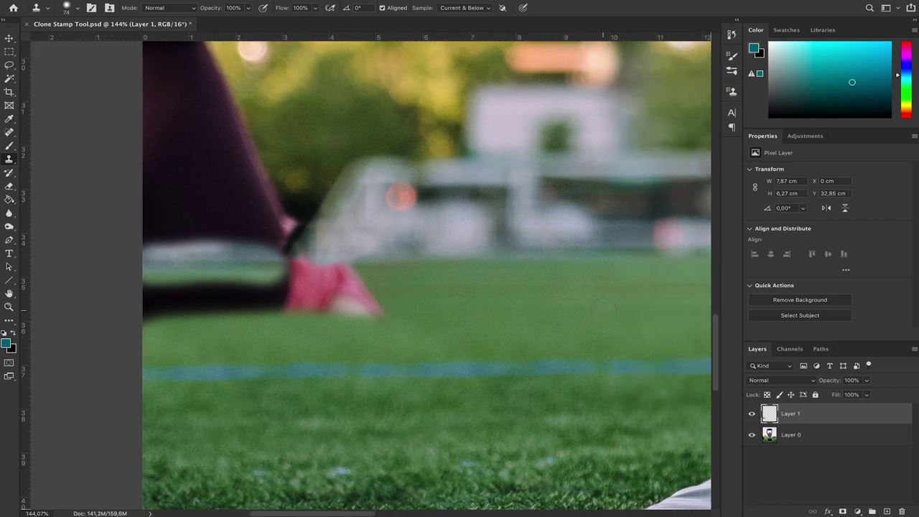
pyautogui.hscroll(6, 645, 313)
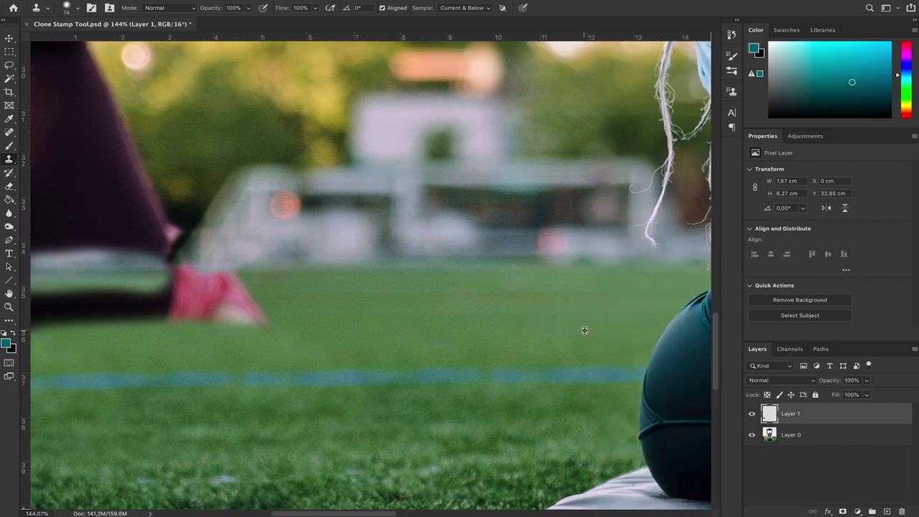
pyautogui.hscroll(-5, 316, 345)
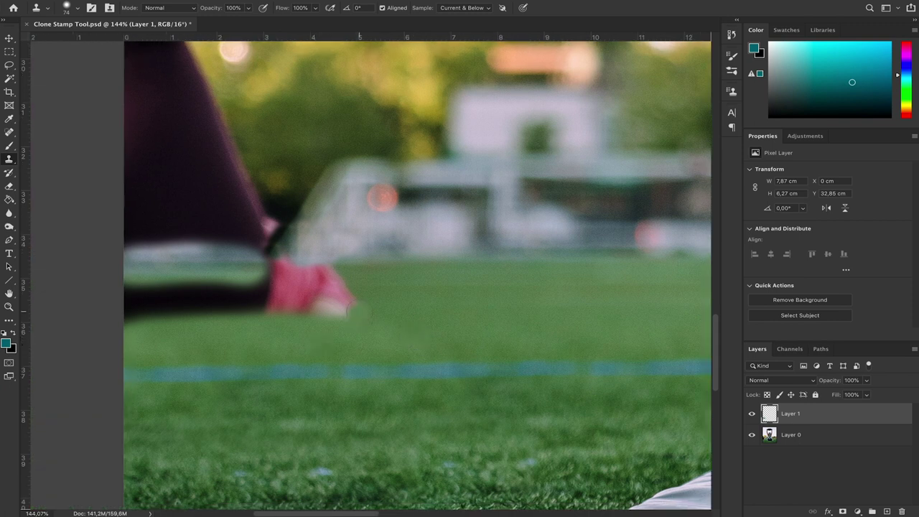
pyautogui.press(']')
pyautogui.press(']')
pyautogui.press(']')
pyautogui.press(']')
pyautogui.moveTo(352, 307)
pyautogui.mouseDown()
pyautogui.moveTo(122, 317)
pyautogui.moveTo(122, 308)
pyautogui.moveTo(150, 303)
pyautogui.moveTo(267, 289)
pyautogui.mouseUp()
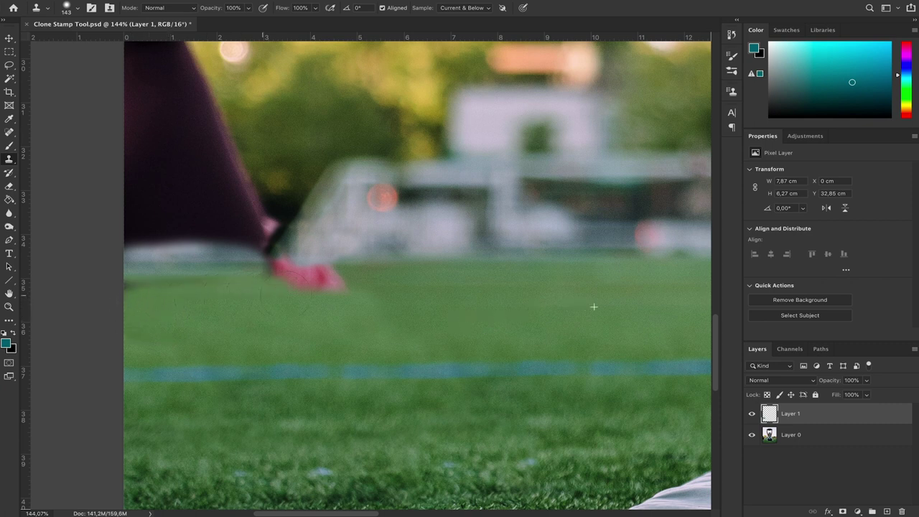
pyautogui.moveTo(323, 290)
pyautogui.mouseDown()
pyautogui.moveTo(336, 290)
pyautogui.moveTo(278, 288)
pyautogui.mouseUp()
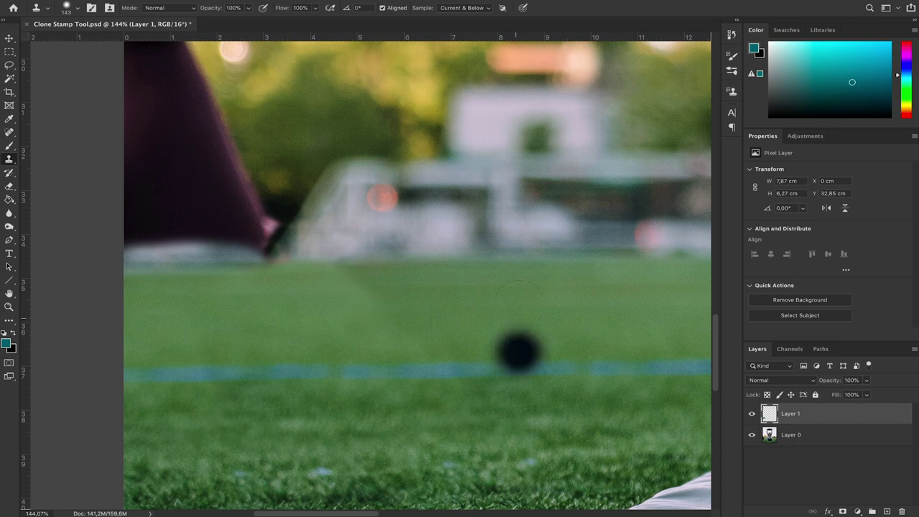
pyautogui.press('[')
pyautogui.press('[')
pyautogui.press('[')
pyautogui.press('[')
pyautogui.press('[')
pyautogui.press('[')
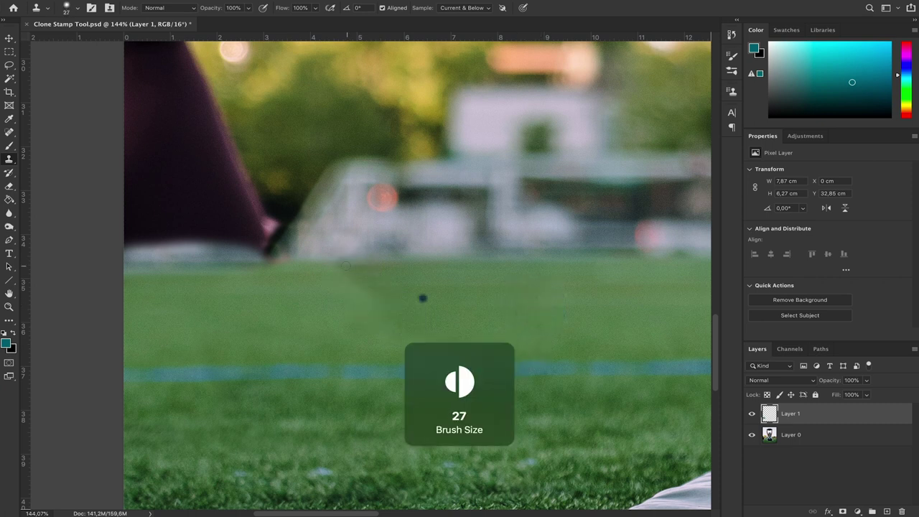
pyautogui.scroll(-3, 371, 274)
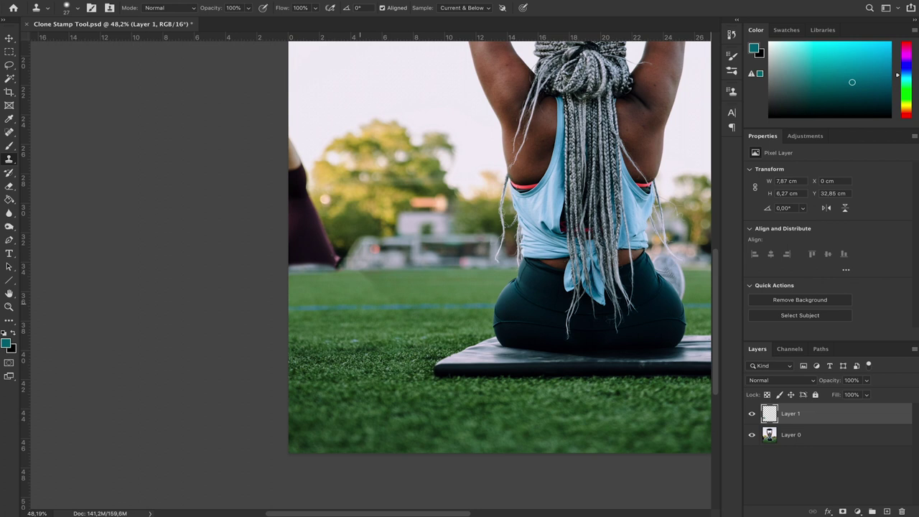
pyautogui.scroll(3, 372, 273)
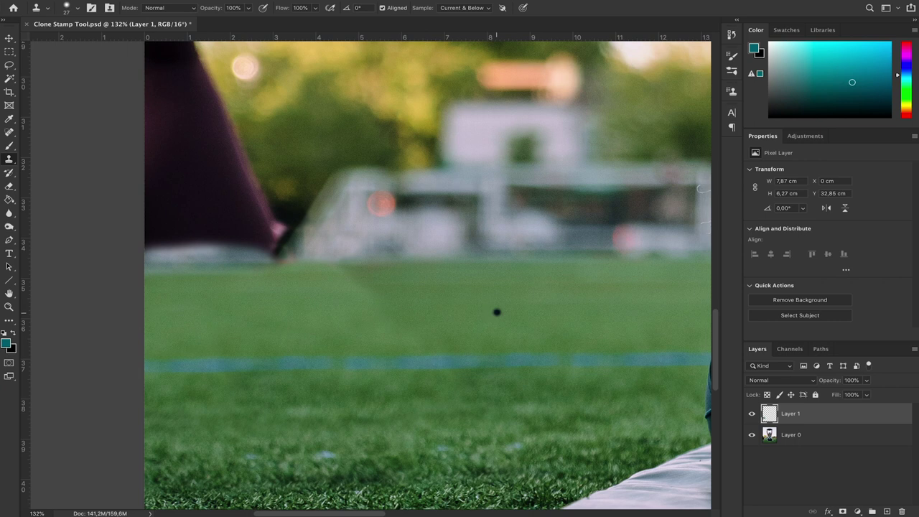
# - Set the clone brush to size 132 and 30% opacity and blend the visible seam in the cloned grass
pyautogui.press(']')
pyautogui.press(']')
pyautogui.press(']')
pyautogui.press(']')
pyautogui.press(']')
pyautogui.press(']')
pyautogui.press(']')
pyautogui.press(']')
pyautogui.press(']')
pyautogui.press(']')
pyautogui.press(']')
pyautogui.moveTo(544, 302); pyautogui.dragTo(542, 302)
pyautogui.click(249, 9)
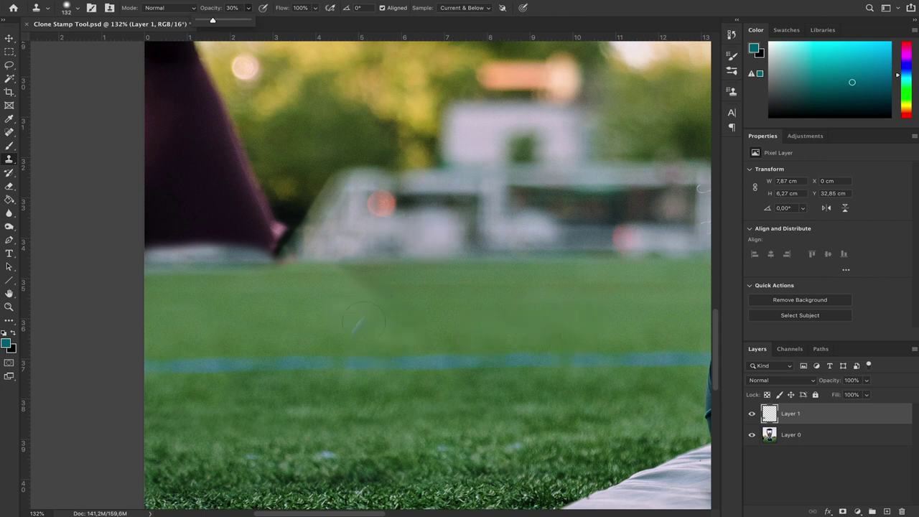
pyautogui.click(396, 318)
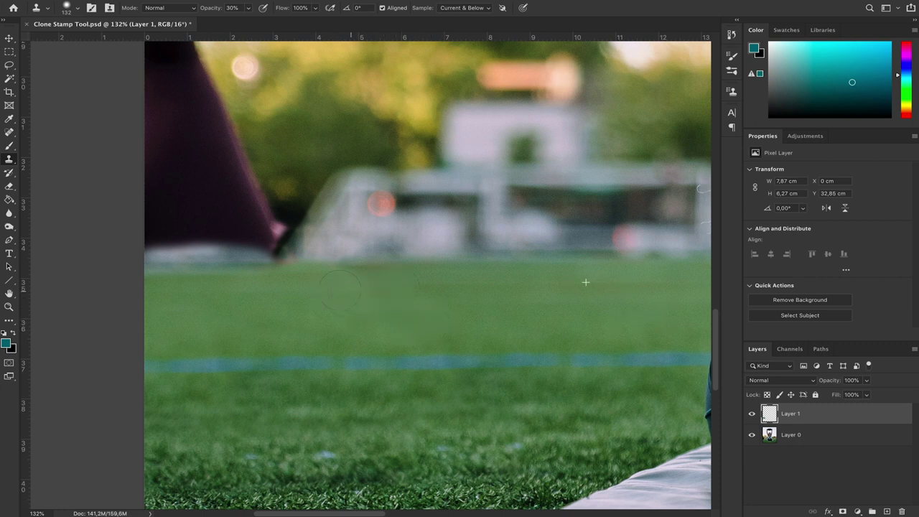
# - Fit the whole photo in view and toggle Layer 1 off and on to compare the blended grass with the original
pyautogui.scroll(-10, 284, 300)
pyautogui.click(751, 414)
pyautogui.click(751, 413)
pyautogui.click(751, 413)
pyautogui.click(751, 413)
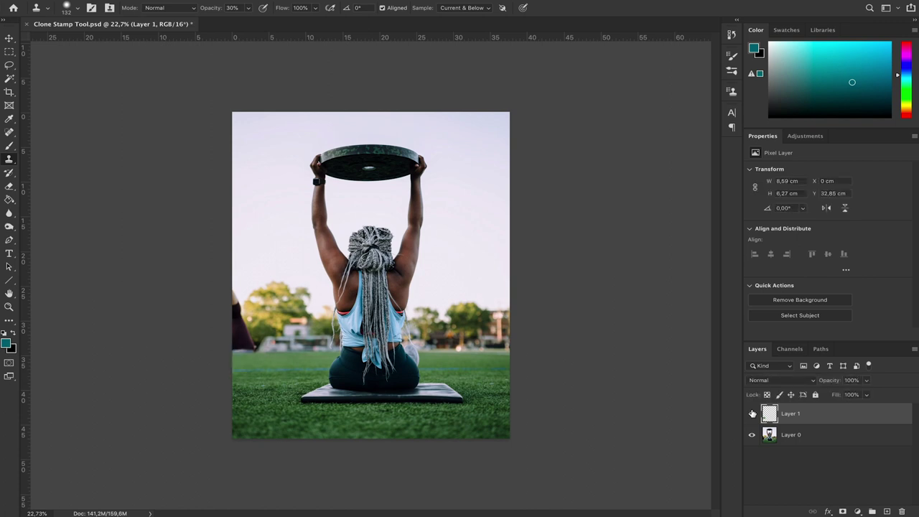
# - Sample the tree's outer edge and clone it at 100% opacity over the person's bare skin and upper leggings, extending the tree's outline
pyautogui.scroll(5, 305, 386)
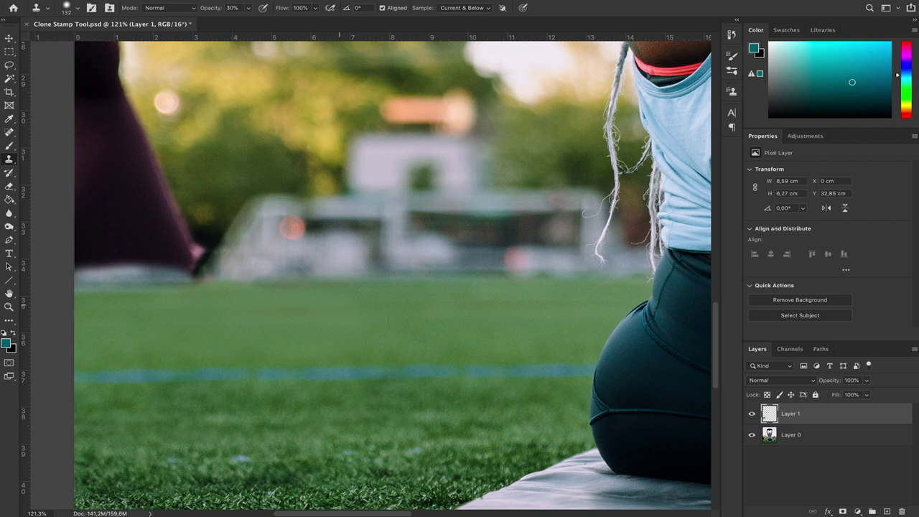
pyautogui.scroll(-3, 413, 302)
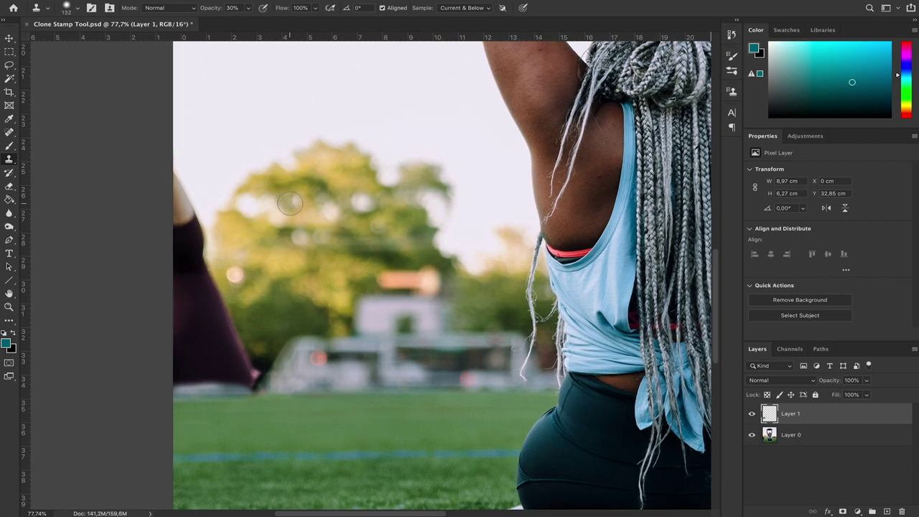
pyautogui.scroll(4, 290, 204)
pyautogui.hscroll(-2, 295, 207)
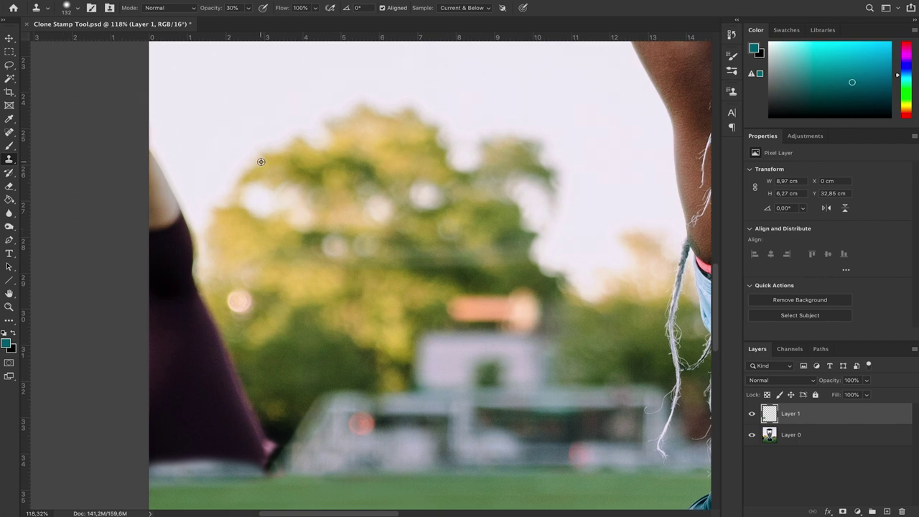
pyautogui.keyDown('alt'); pyautogui.click(261, 161); pyautogui.keyUp('alt')
pyautogui.moveTo(208, 260); pyautogui.dragTo(207, 246)
pyautogui.hotkey('ctrl', 'z')
pyautogui.click(248, 8)
pyautogui.moveTo(248, 21); pyautogui.dragTo(330, 27)
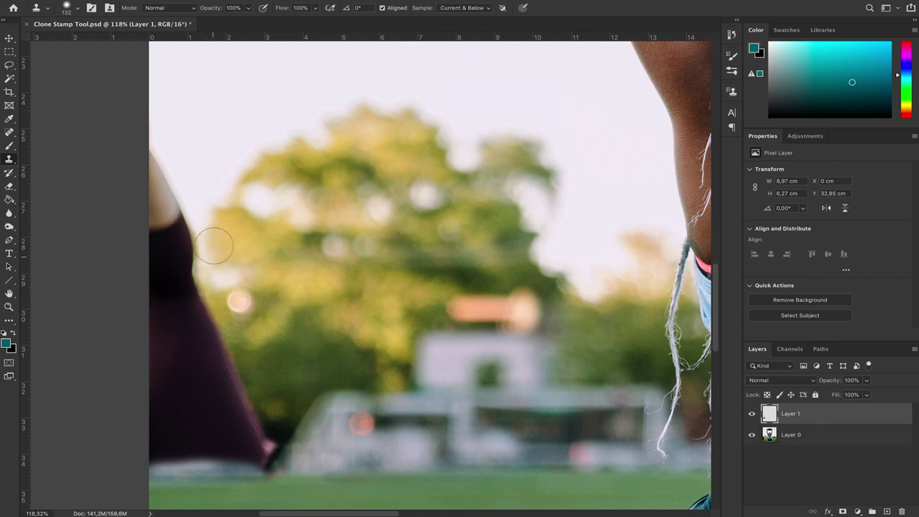
pyautogui.moveTo(208, 236)
pyautogui.mouseDown()
pyautogui.moveTo(179, 263)
pyautogui.moveTo(187, 230)
pyautogui.moveTo(164, 248)
pyautogui.moveTo(167, 183)
pyautogui.moveTo(140, 136)
pyautogui.moveTo(155, 212)
pyautogui.moveTo(143, 291)
pyautogui.moveTo(154, 265)
pyautogui.moveTo(162, 298)
pyautogui.moveTo(186, 274)
pyautogui.moveTo(191, 301)
pyautogui.moveTo(147, 328)
pyautogui.moveTo(160, 281)
pyautogui.moveTo(151, 301)
pyautogui.mouseUp()
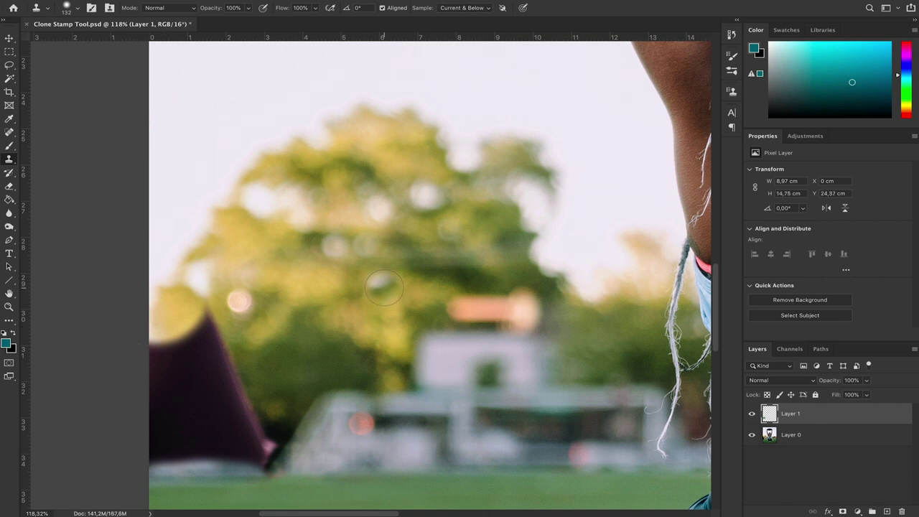
# - Sample the middle of the tree and clone its foliage over the upper part of the remaining dark leggings
pyautogui.scroll(-3, 367, 273)
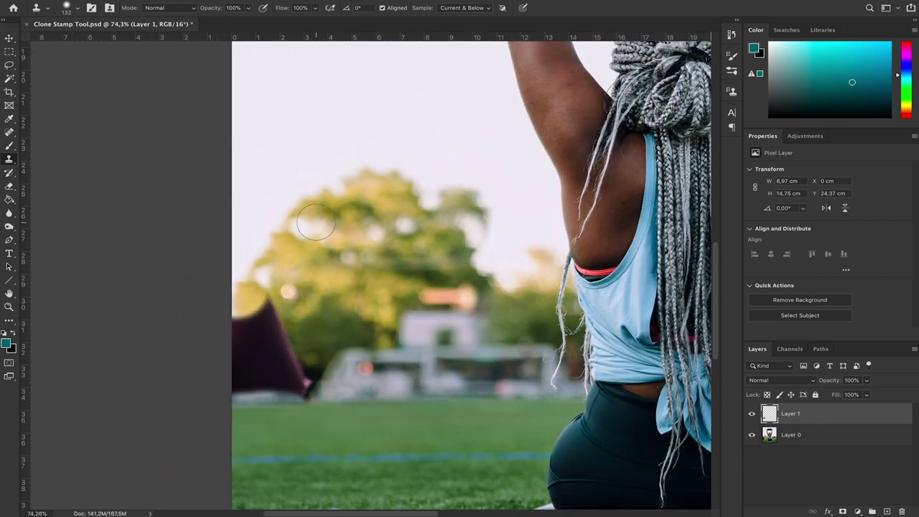
pyautogui.scroll(-5, 316, 225)
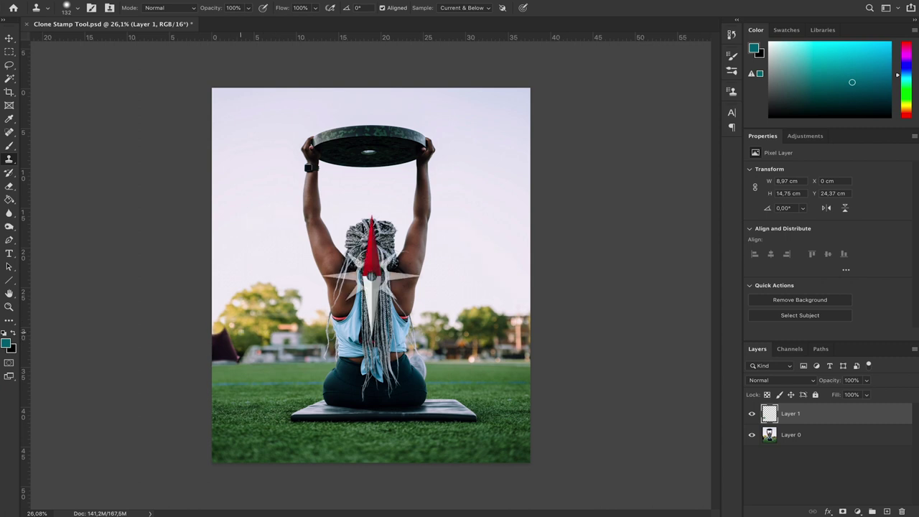
pyautogui.scroll(3, 237, 331)
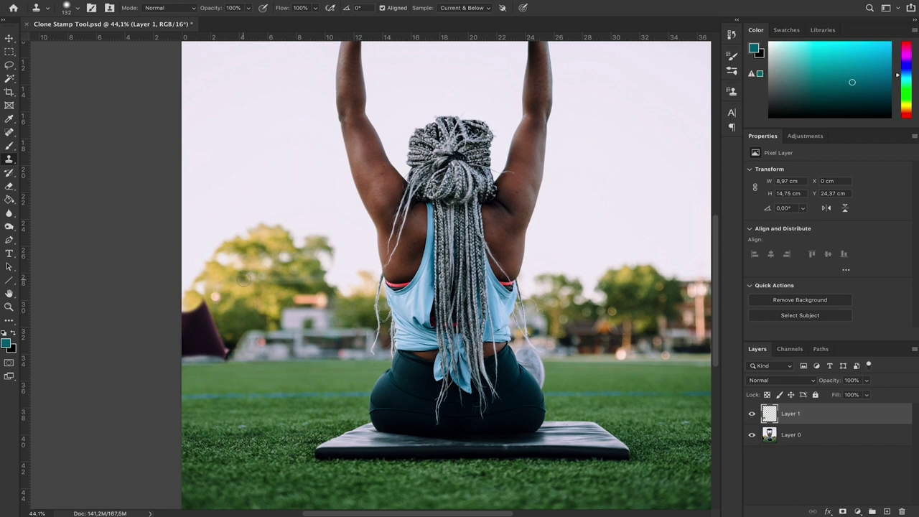
pyautogui.scroll(5, 244, 279)
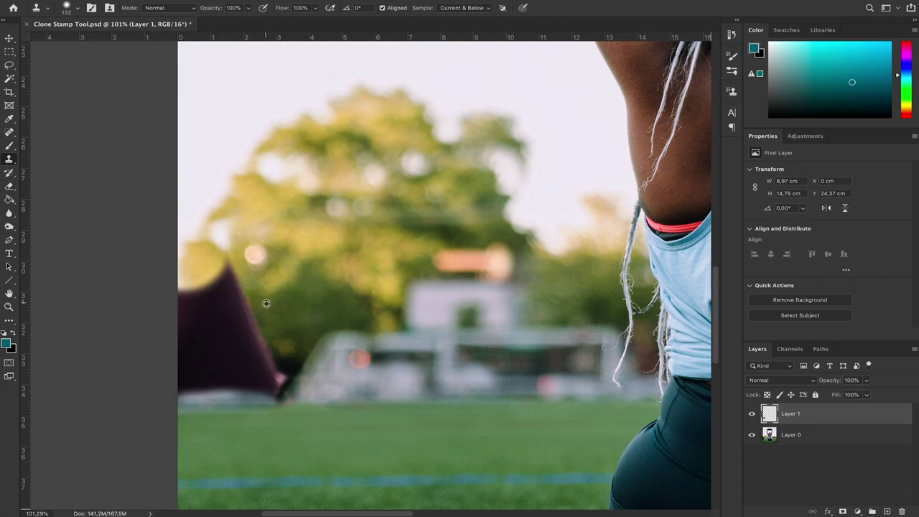
pyautogui.keyDown('alt'); pyautogui.click(351, 228); pyautogui.keyUp('alt')
pyautogui.moveTo(224, 276)
pyautogui.mouseDown()
pyautogui.moveTo(196, 306)
pyautogui.moveTo(211, 309)
pyautogui.moveTo(236, 286)
pyautogui.moveTo(184, 295)
pyautogui.moveTo(191, 312)
pyautogui.moveTo(252, 295)
pyautogui.moveTo(239, 280)
pyautogui.moveTo(272, 259)
pyautogui.mouseUp()
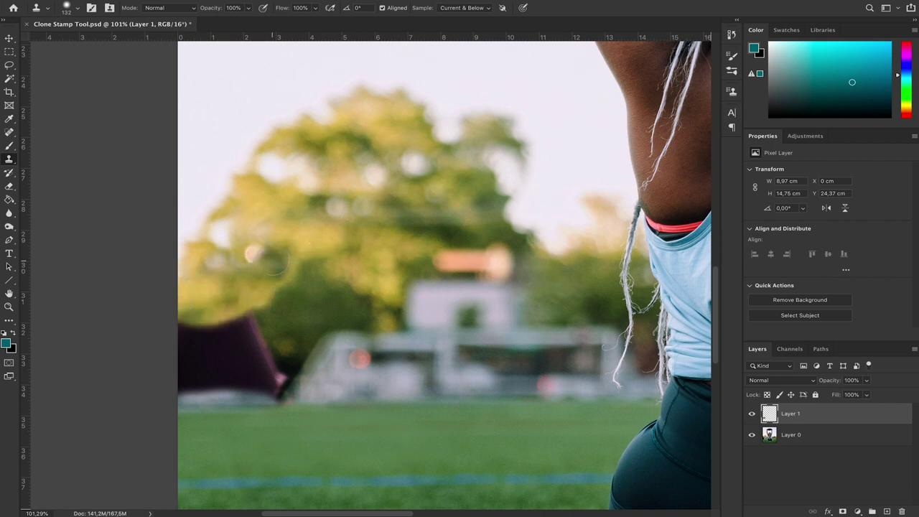
# - Sample foliage higher in the tree and clone it over the rest of the leggings down to the grass edge
pyautogui.keyDown('alt'); pyautogui.click(405, 189); pyautogui.keyUp('alt')
pyautogui.moveTo(237, 345)
pyautogui.mouseDown()
pyautogui.moveTo(245, 322)
pyautogui.moveTo(191, 326)
pyautogui.moveTo(213, 344)
pyautogui.moveTo(256, 321)
pyautogui.moveTo(263, 349)
pyautogui.moveTo(201, 359)
pyautogui.moveTo(190, 340)
pyautogui.moveTo(239, 309)
pyautogui.moveTo(212, 328)
pyautogui.moveTo(192, 327)
pyautogui.moveTo(195, 361)
pyautogui.moveTo(182, 369)
pyautogui.moveTo(243, 368)
pyautogui.mouseUp()
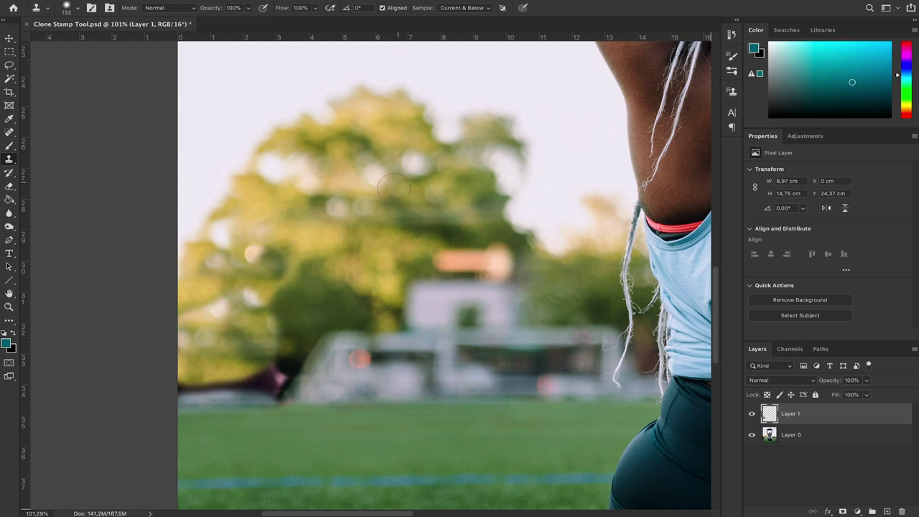
pyautogui.moveTo(275, 365)
pyautogui.mouseDown()
pyautogui.moveTo(182, 389)
pyautogui.moveTo(263, 389)
pyautogui.moveTo(271, 371)
pyautogui.moveTo(244, 333)
pyautogui.moveTo(199, 368)
pyautogui.moveTo(216, 374)
pyautogui.moveTo(189, 340)
pyautogui.mouseUp()
# - Fit the whole photo in view and toggle Layer 1 off and on to compare the full person removal with the original
pyautogui.scroll(-8, 436, 278)
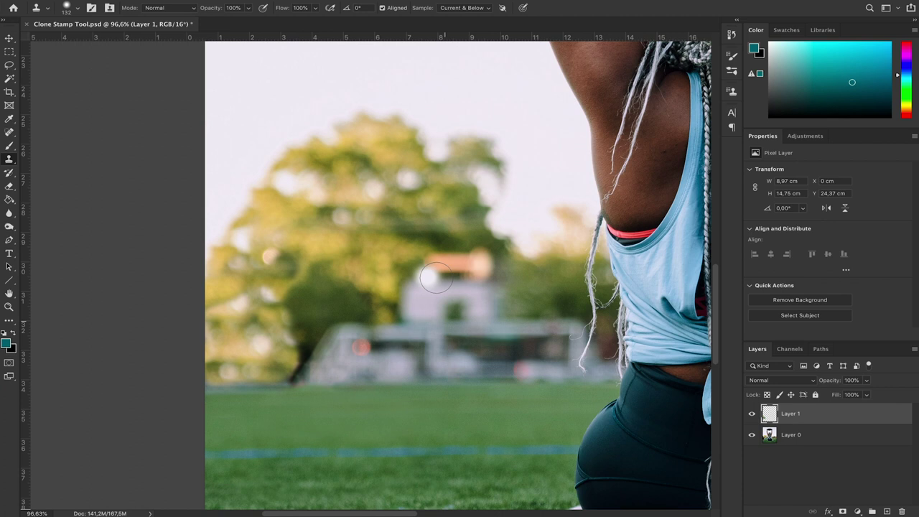
pyautogui.scroll(2, 308, 303)
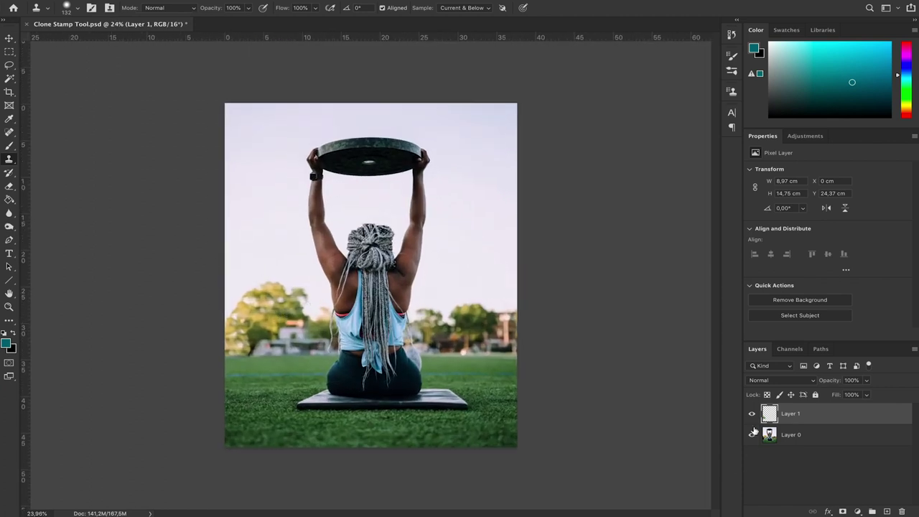
pyautogui.click(751, 413)
pyautogui.click(752, 413)
pyautogui.click(752, 414)
pyautogui.click(752, 415)
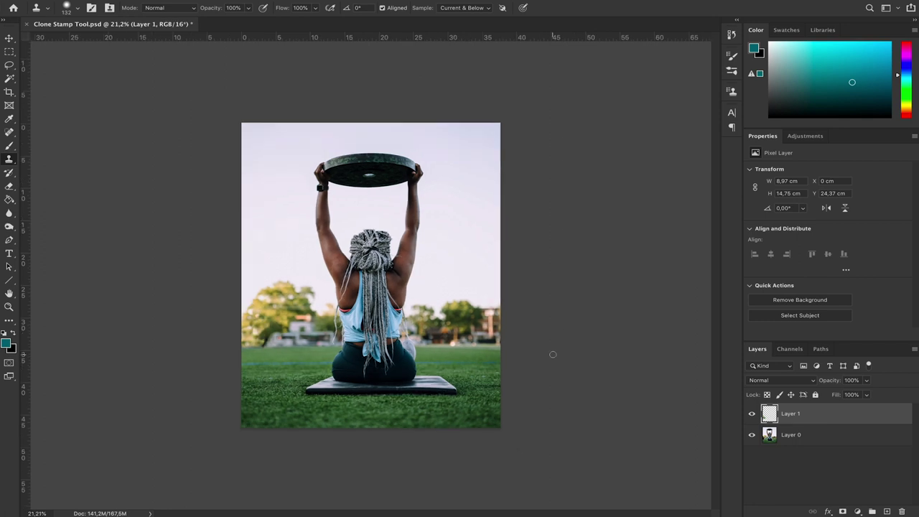
# - Clone lighter grass with an 81 px brush over the dark grass patch between the mat and the photo's right edge
pyautogui.scroll(5, 470, 394)
pyautogui.scroll(4, 470, 394)
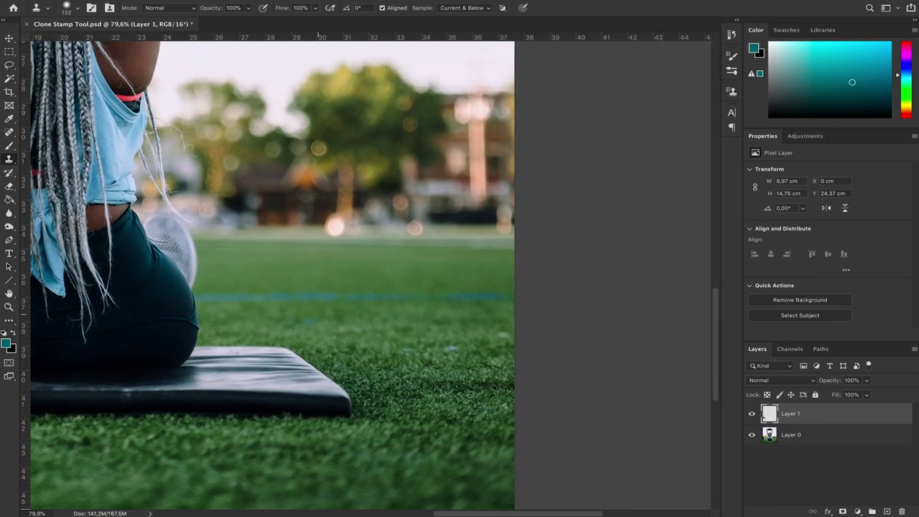
pyautogui.scroll(3, 475, 393)
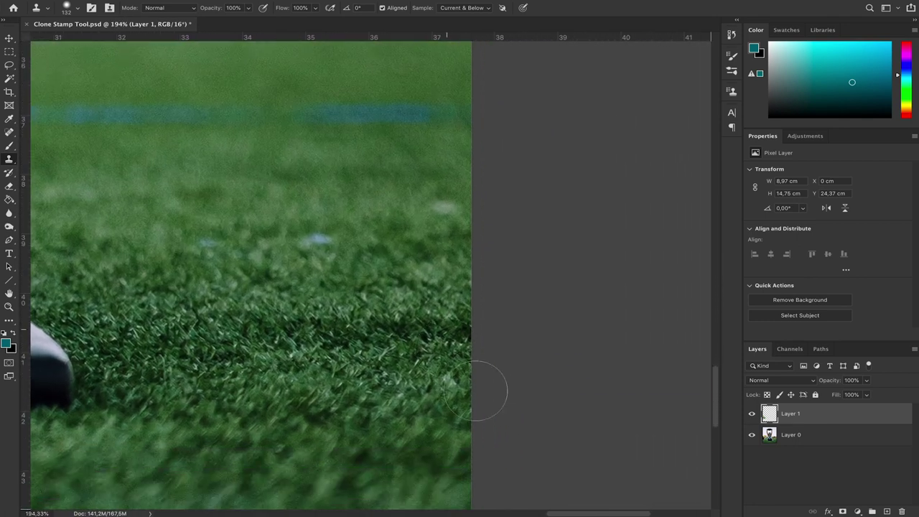
pyautogui.press('[')
pyautogui.press('[')
pyautogui.press('[')
pyautogui.press('[')
pyautogui.press('[')
pyautogui.press('[')
pyautogui.press('[')
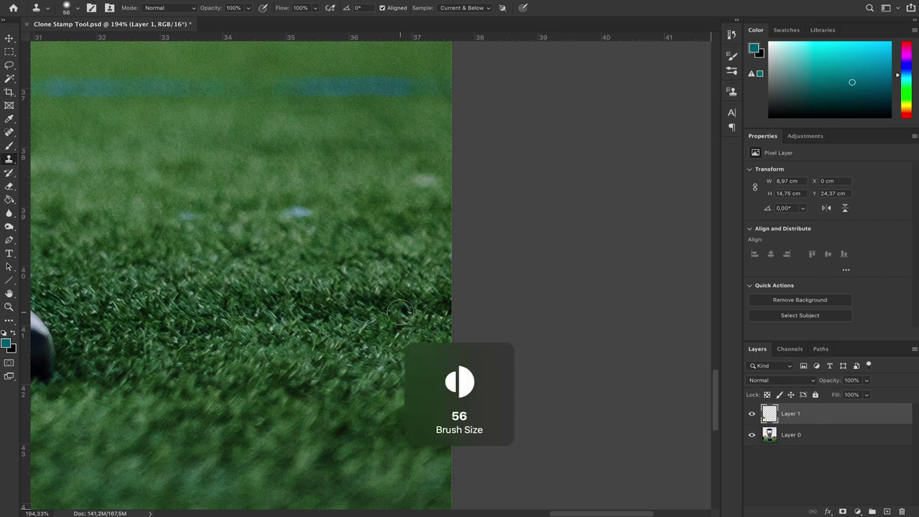
pyautogui.press(']')
pyautogui.press(']')
pyautogui.press(']')
pyautogui.hscroll(1, 288, 312)
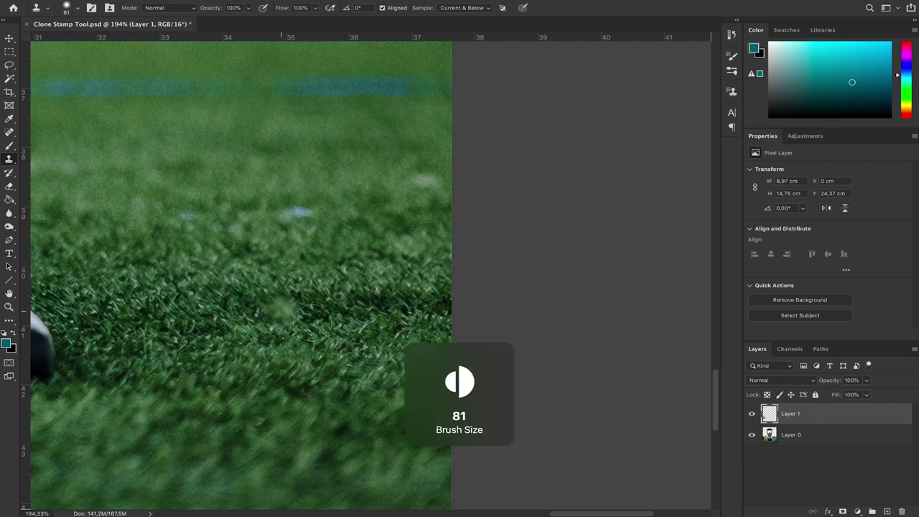
pyautogui.moveTo(446, 307)
pyautogui.mouseDown()
pyautogui.moveTo(208, 306)
pyautogui.moveTo(279, 301)
pyautogui.moveTo(393, 313)
pyautogui.moveTo(433, 303)
pyautogui.moveTo(187, 332)
pyautogui.moveTo(237, 308)
pyautogui.moveTo(215, 313)
pyautogui.moveTo(441, 311)
pyautogui.moveTo(452, 303)
pyautogui.moveTo(450, 348)
pyautogui.mouseUp()
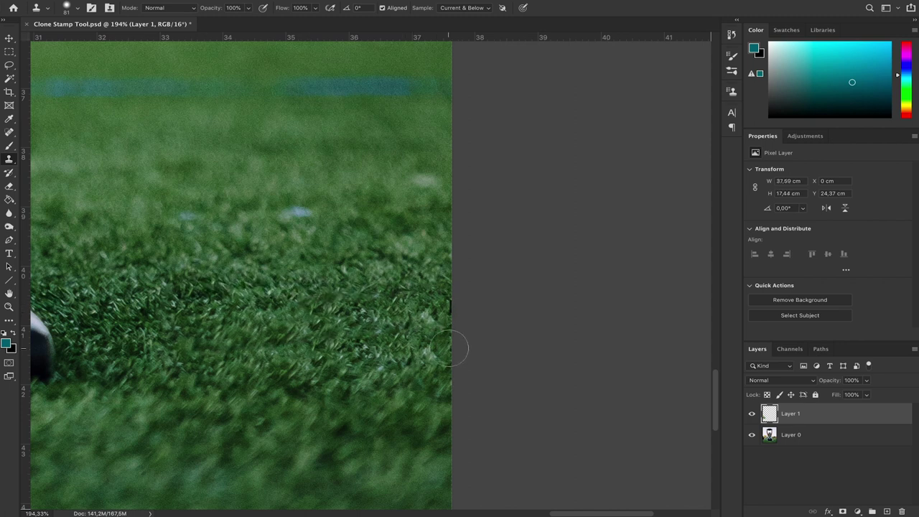
# - View the whole photo and toggle Layer 1 off and on twice to compare the retouched image with the original
pyautogui.scroll(-10, 448, 348)
pyautogui.scroll(-2, 448, 348)
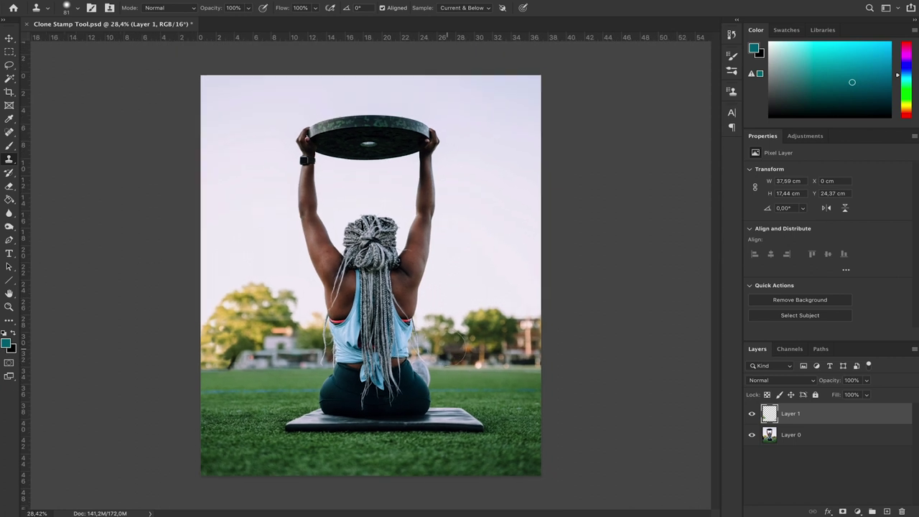
pyautogui.click(751, 414)
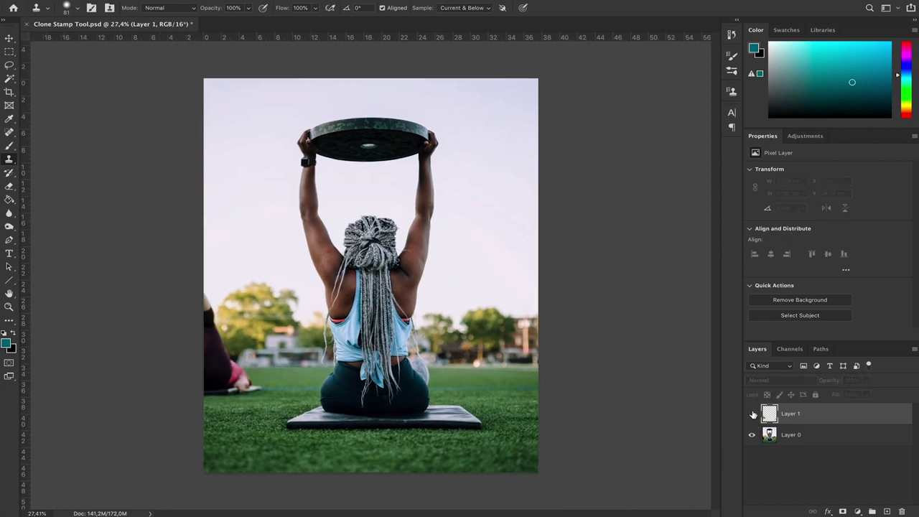
pyautogui.click(752, 415)
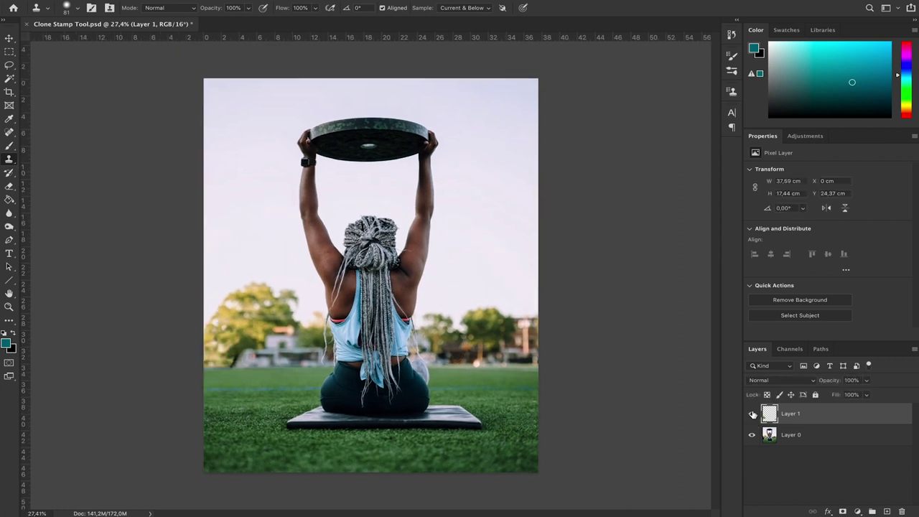
pyautogui.click(752, 414)
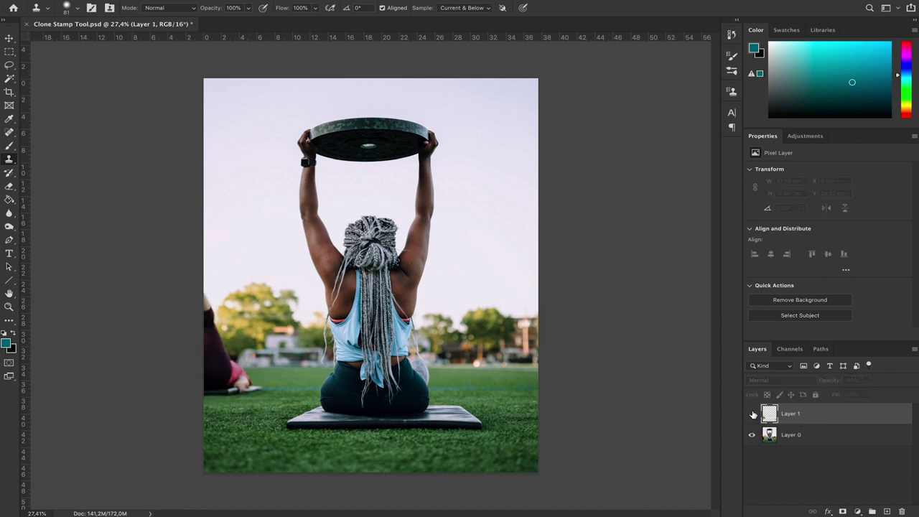
pyautogui.click(752, 415)
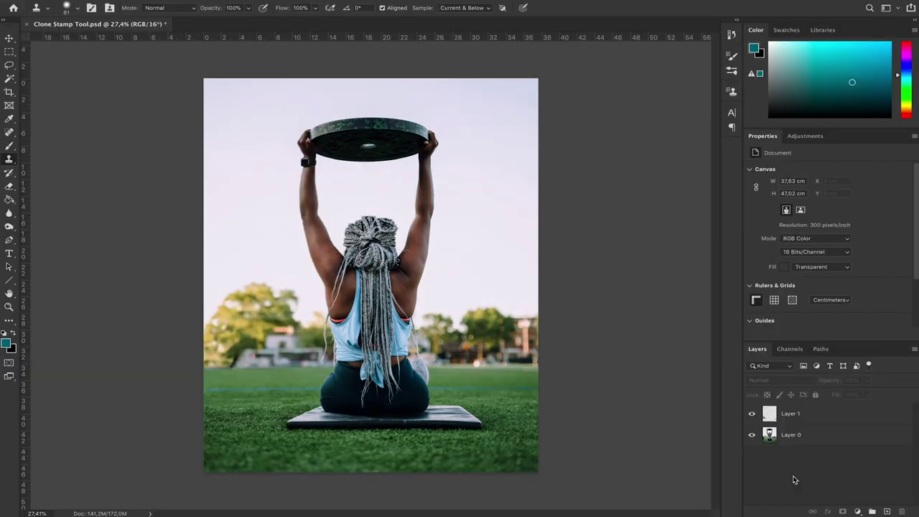
# - Save the document and set the image width to 1080 px for a JPG export with Export As
pyautogui.hotkey('ctrl', 's')
pyautogui.click(83, 0)
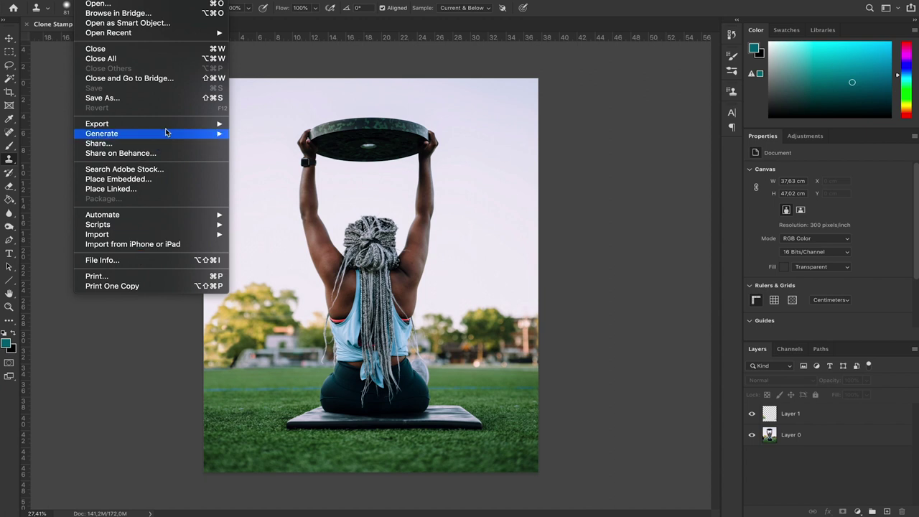
pyautogui.moveTo(168, 125)
pyautogui.click(288, 134)
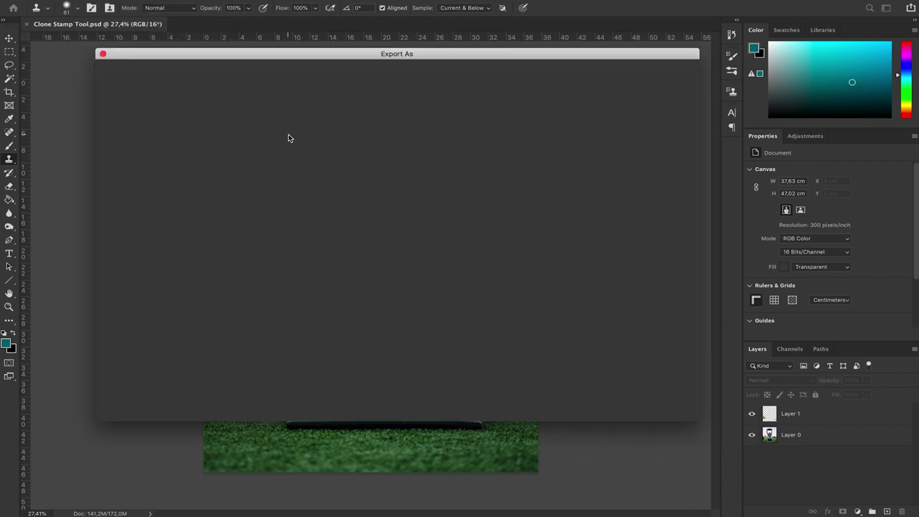
pyautogui.doubleClick(635, 142)
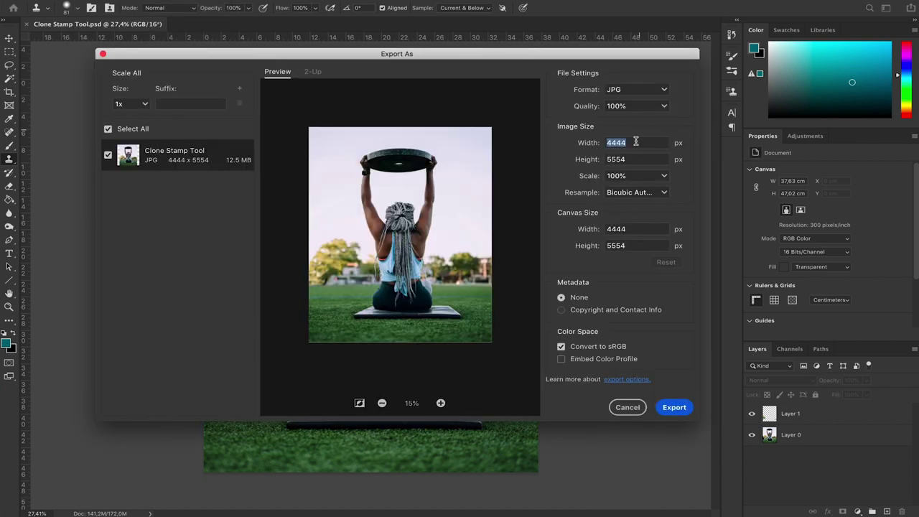
pyautogui.write('1080')
pyautogui.press('Tab')
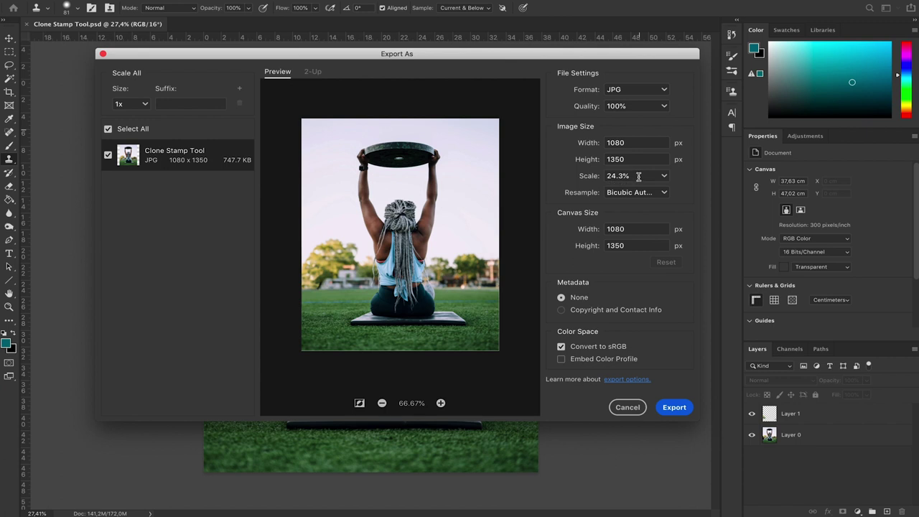
# - Export the image as Clone Stamp Tool.jpg into the 1. Clone Stamp Tool folder and select the exported file in Finder
pyautogui.click(675, 407)
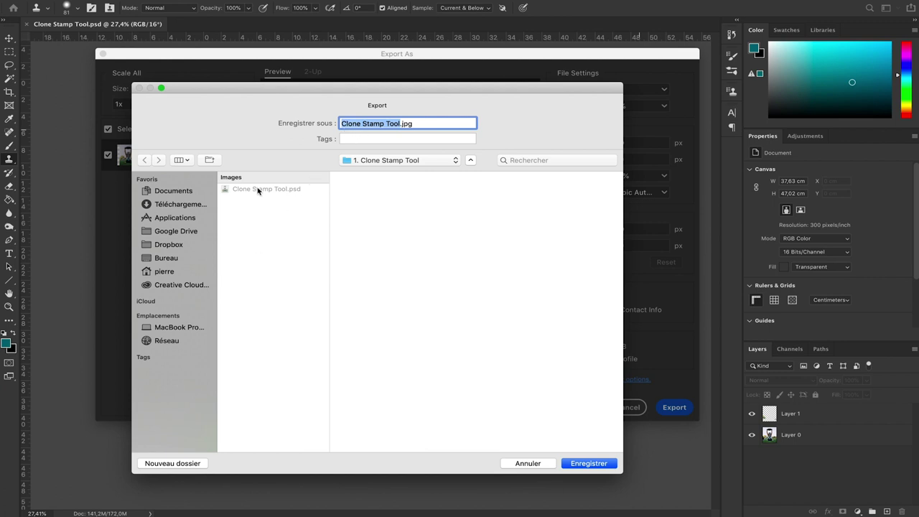
pyautogui.click(587, 463)
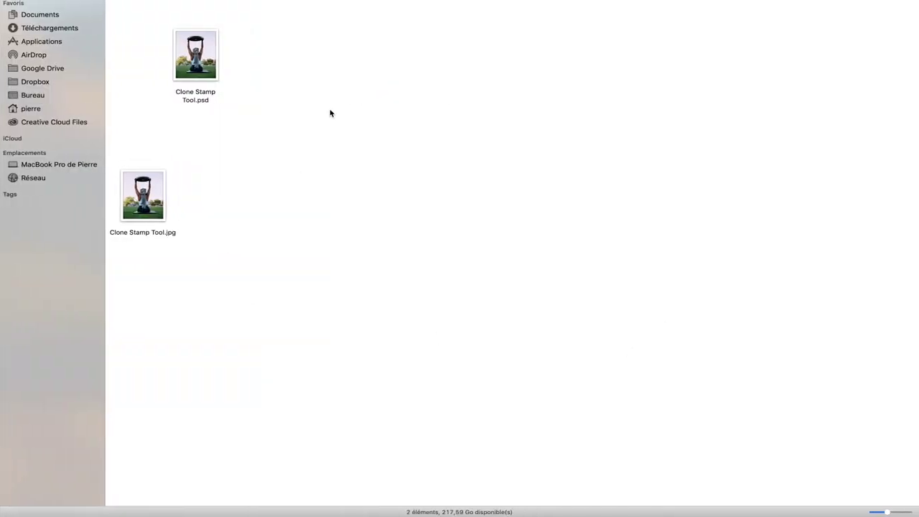
pyautogui.click(160, 199)
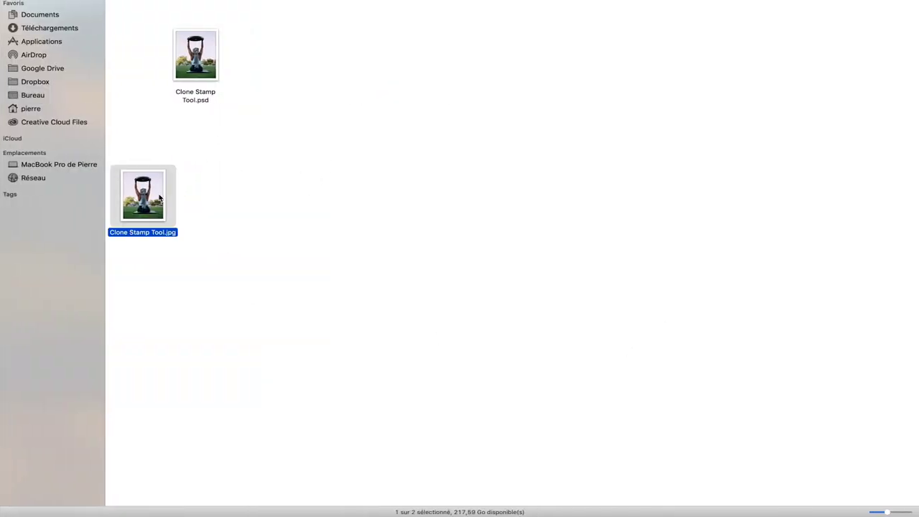